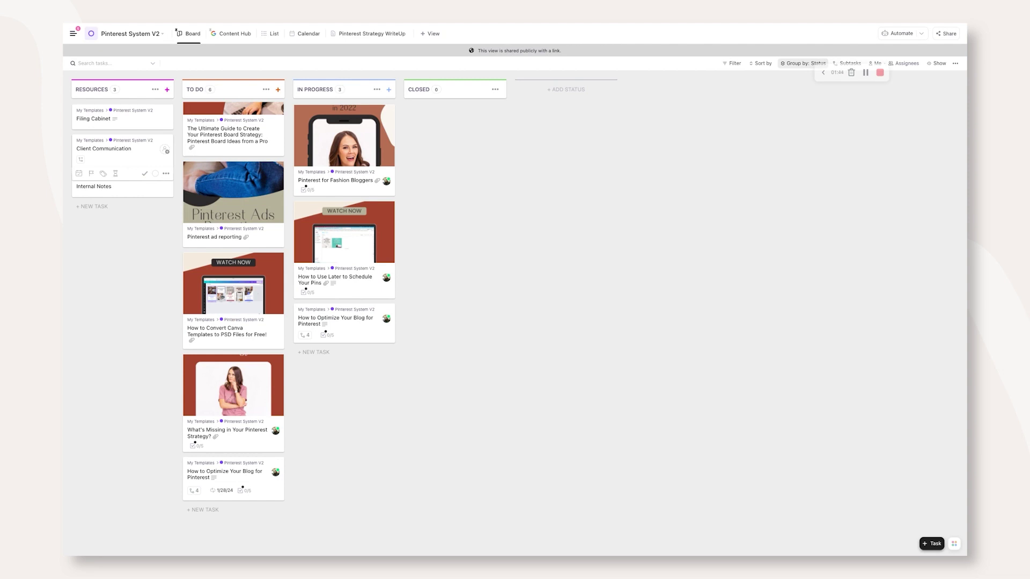
- Inspect the Client Communication task's comment box and its email option, then close it
{"action": "left_click", "coordinate": [103, 149]}
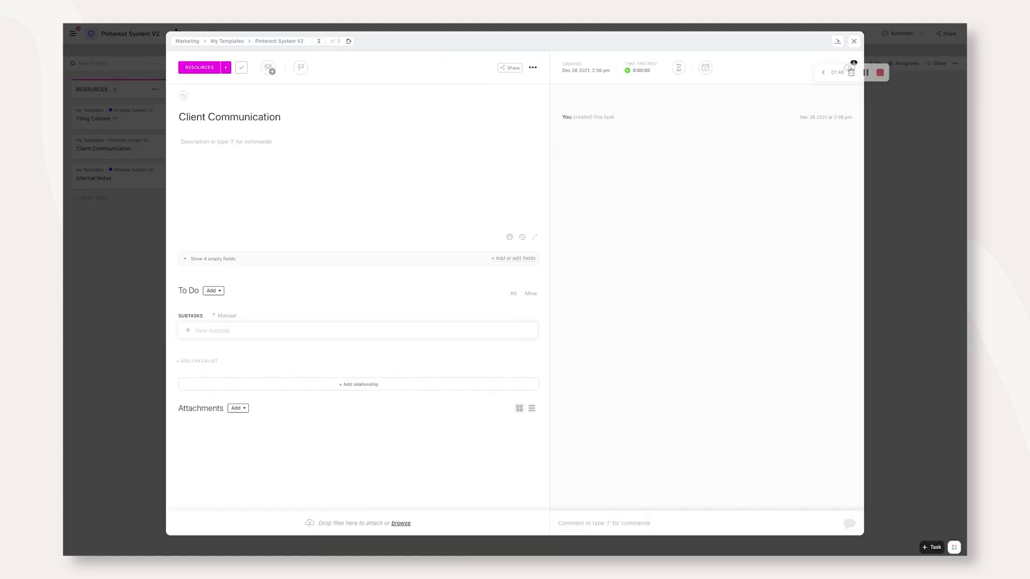
{"action": "left_click", "coordinate": [617, 523]}
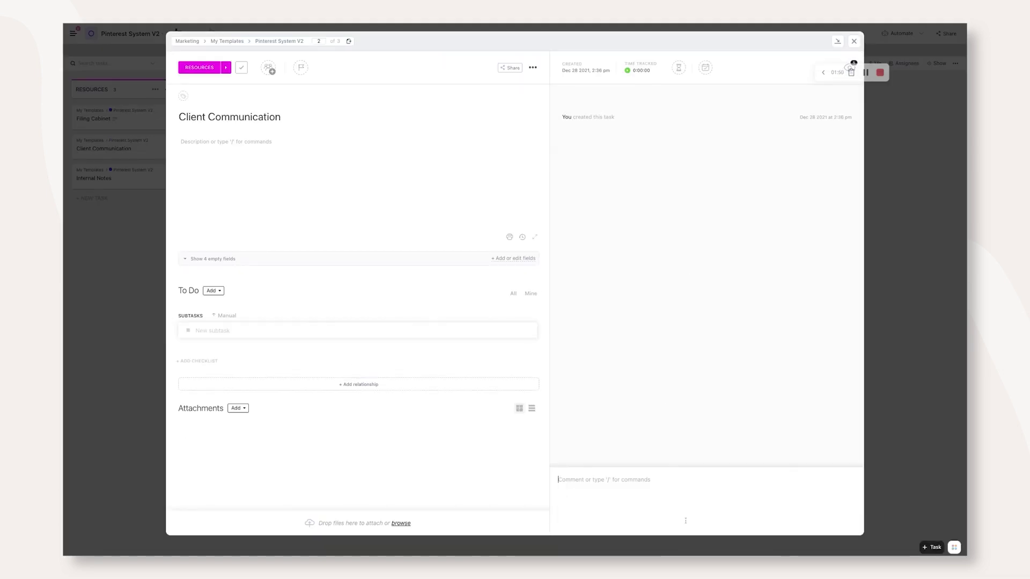
{"action": "left_click", "coordinate": [788, 523]}
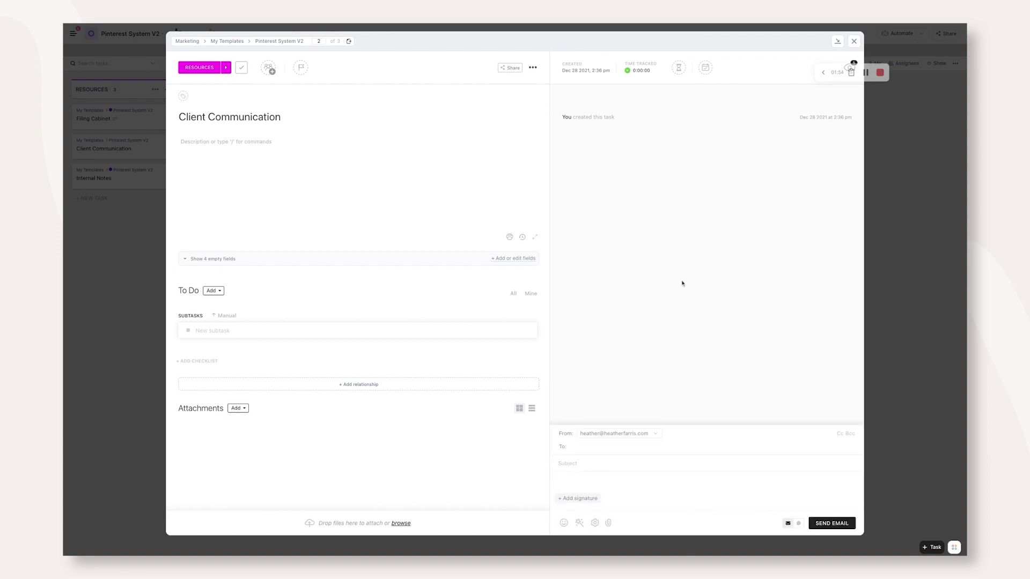
{"action": "left_click", "coordinate": [854, 41]}
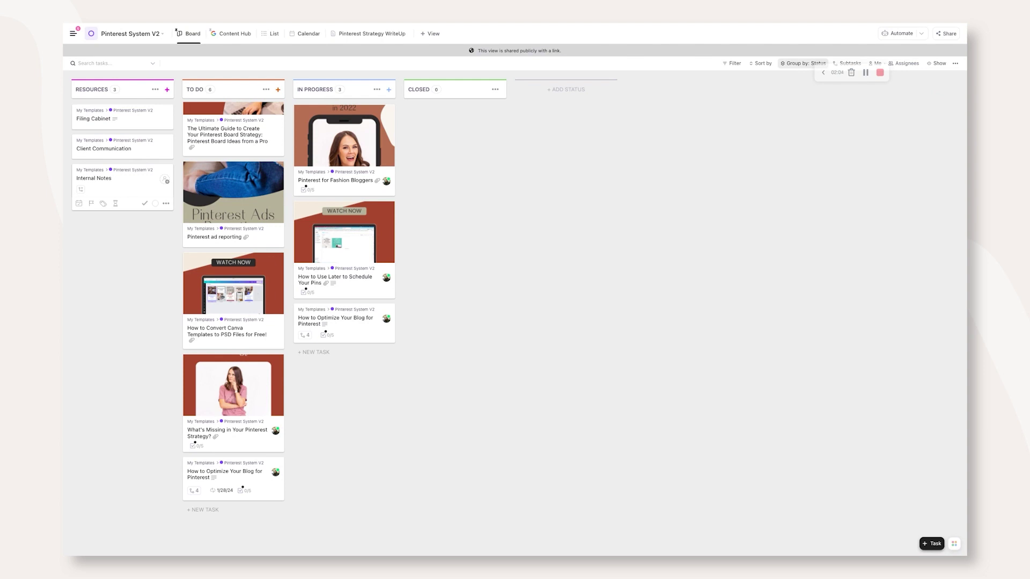
- Review the Internal Notes task, then look through the board
{"action": "left_click", "coordinate": [125, 183]}
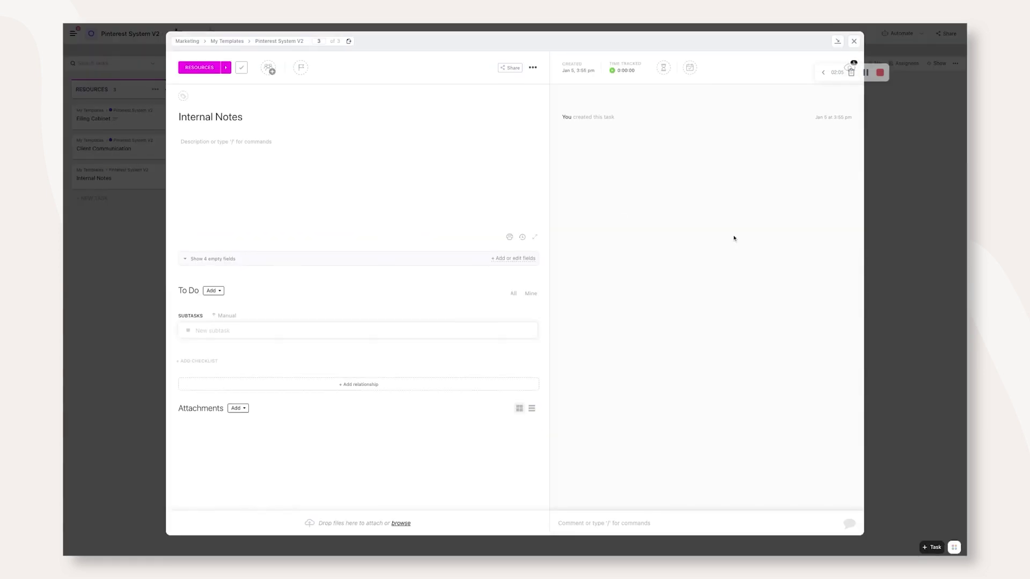
{"action": "left_click", "coordinate": [854, 41]}
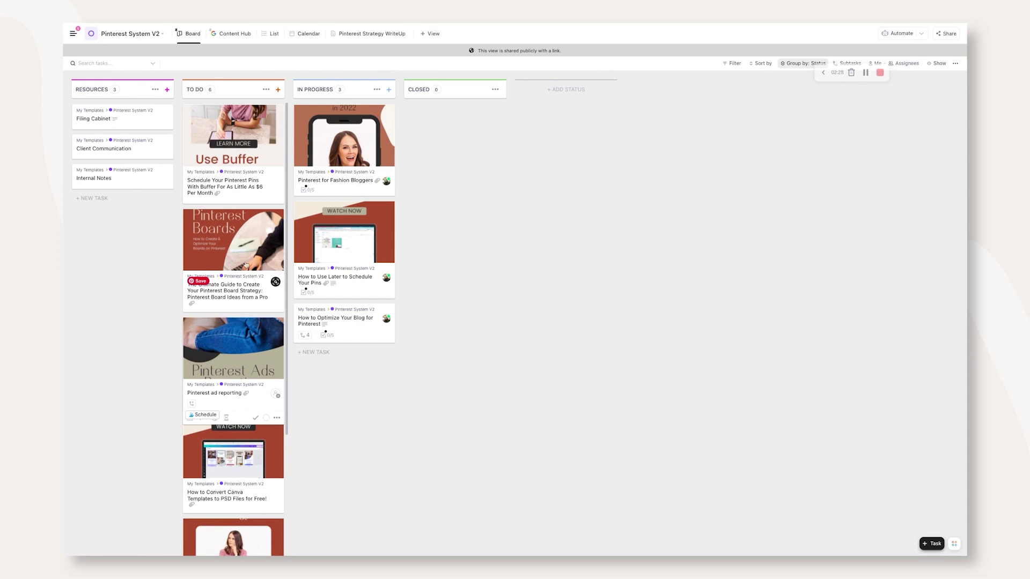
{"action": "scroll", "coordinate": [236, 189], "scroll_direction": "down", "scroll_amount": 3}
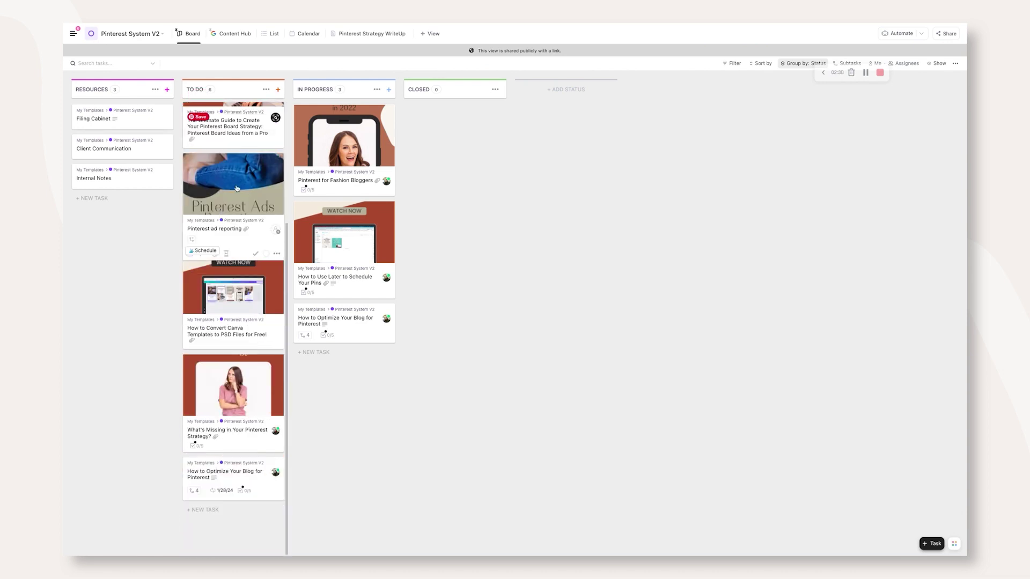
{"action": "scroll", "coordinate": [236, 188], "scroll_direction": "up", "scroll_amount": 5}
{"action": "scroll", "coordinate": [233, 220], "scroll_direction": "down", "scroll_amount": 3}
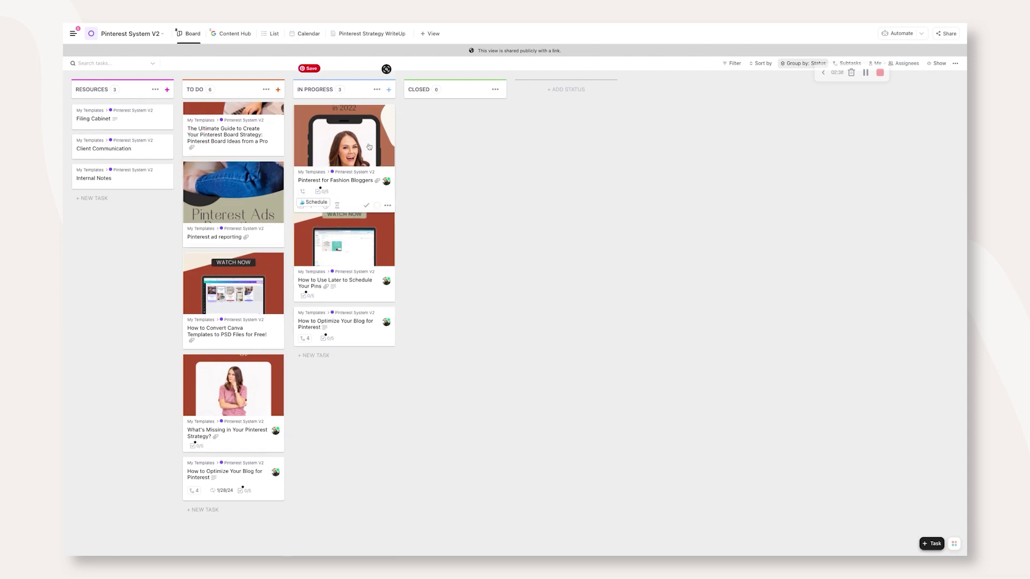
{"action": "scroll", "coordinate": [268, 123], "scroll_direction": "up", "scroll_amount": 3}
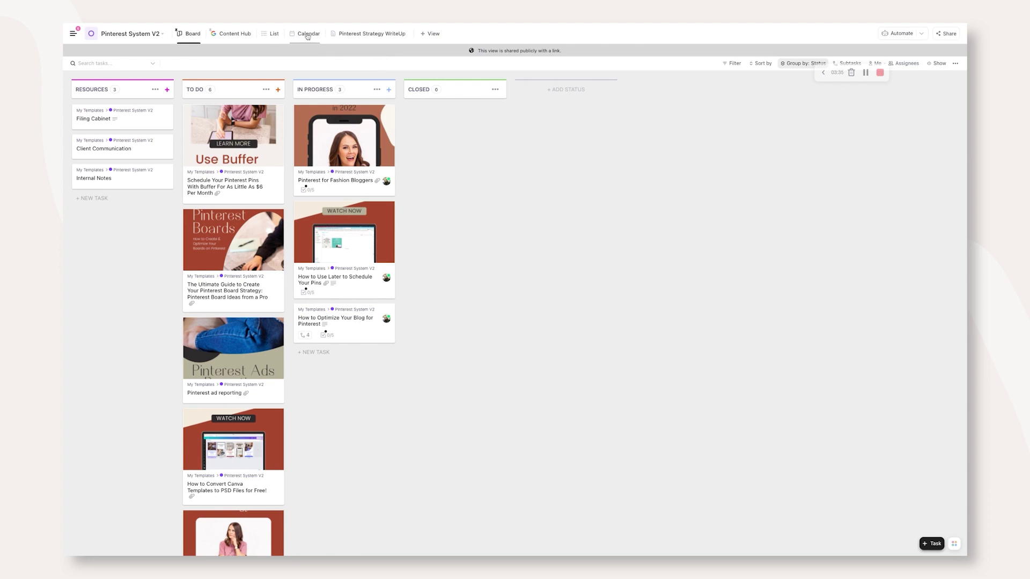
- Try the calendar view and dismiss the In Progress column options
{"action": "left_click", "coordinate": [308, 35]}
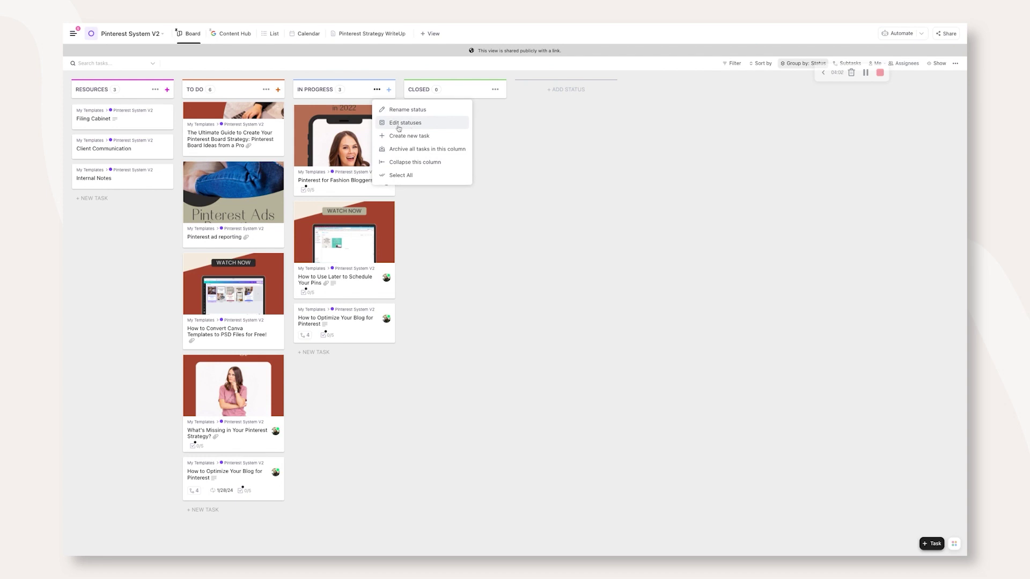
{"action": "left_click", "coordinate": [467, 260]}
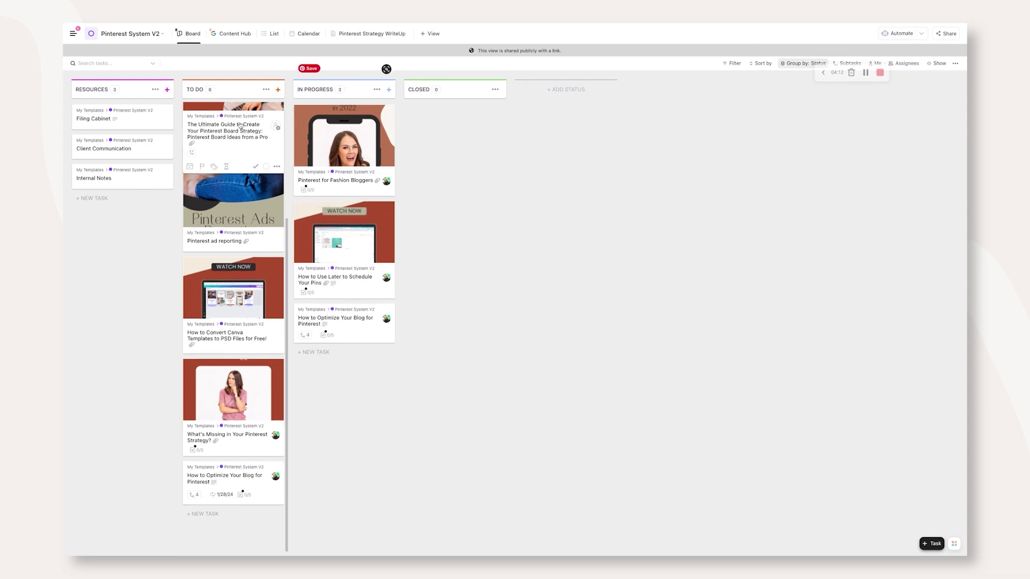
{"action": "scroll", "coordinate": [250, 156], "scroll_direction": "up", "scroll_amount": 3}
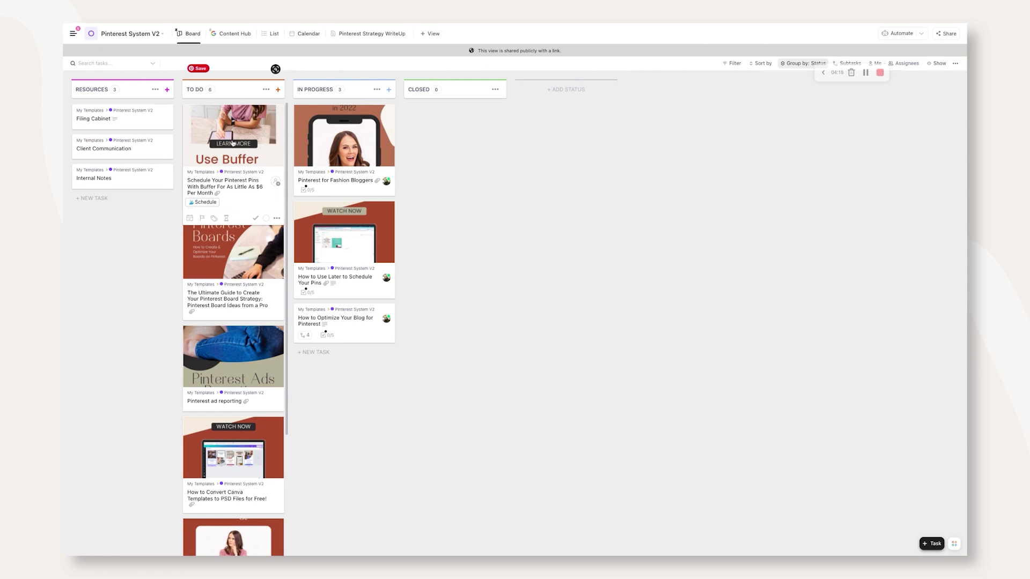
{"action": "scroll", "coordinate": [250, 152], "scroll_direction": "down", "scroll_amount": 3}
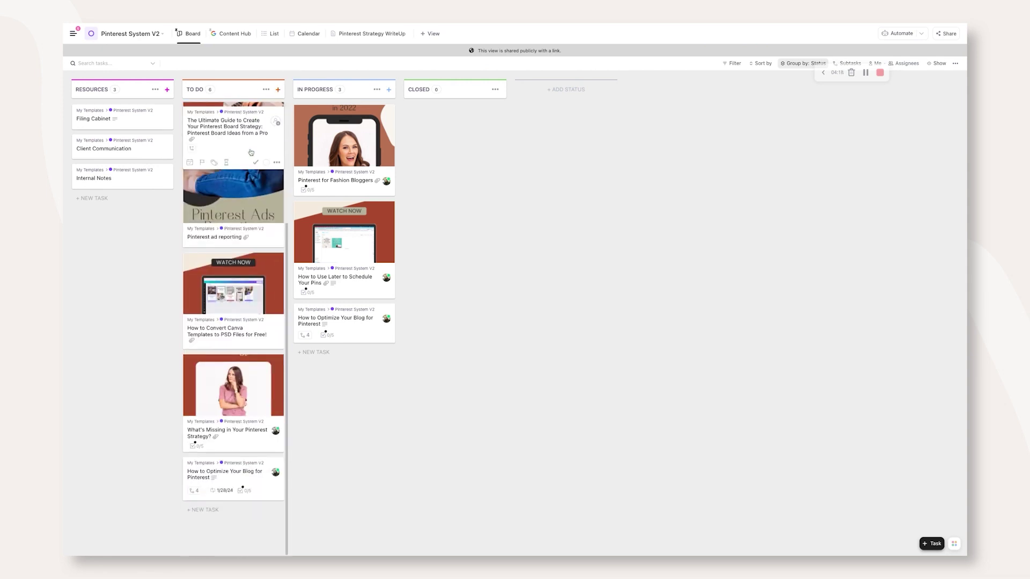
- Start a new automation triggered when status changes to TO DO
{"action": "left_click", "coordinate": [903, 33]}
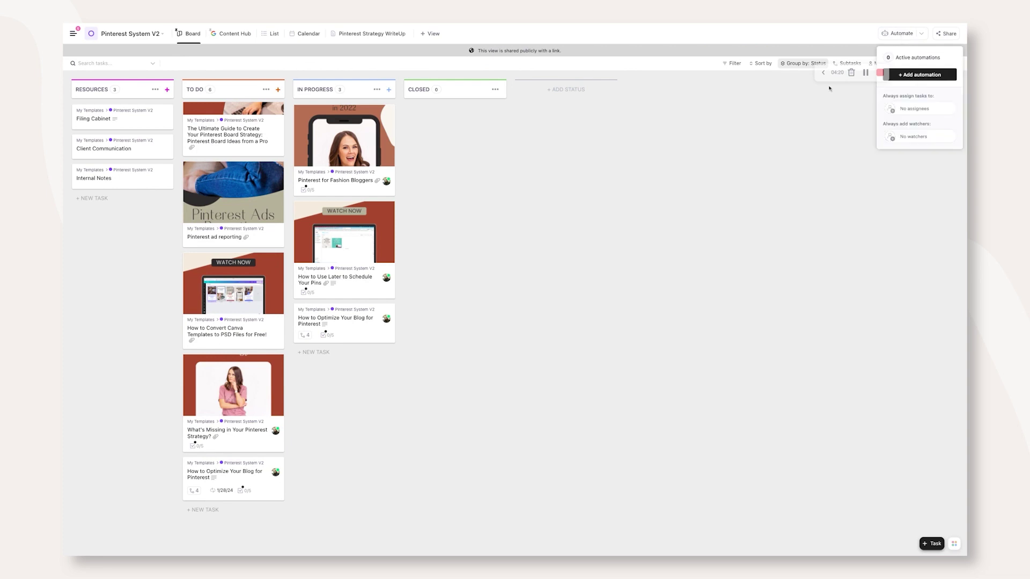
{"action": "left_click", "coordinate": [920, 75]}
{"action": "key", "text": "Escape"}
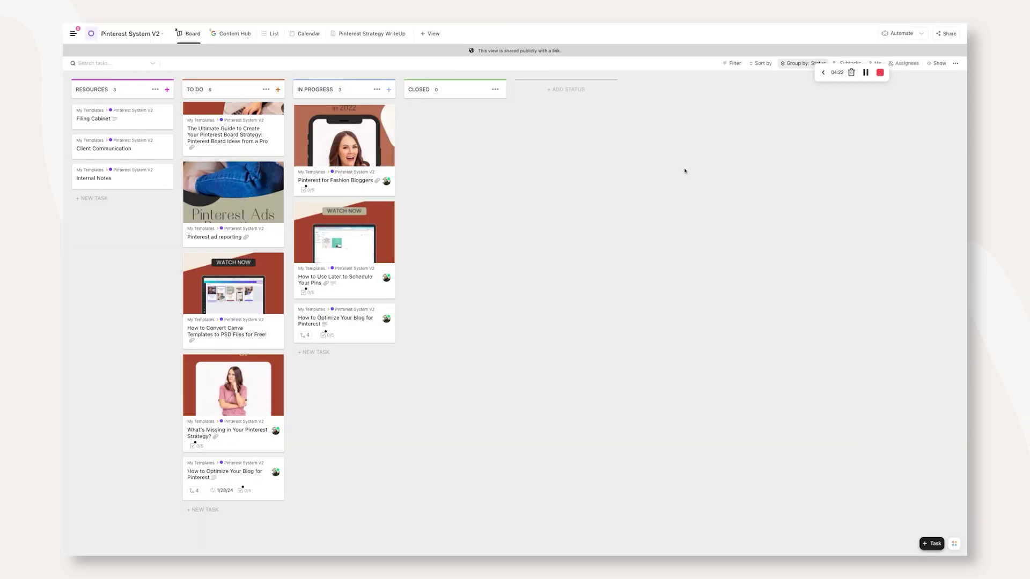
{"action": "left_click", "coordinate": [891, 36]}
{"action": "left_click", "coordinate": [920, 75]}
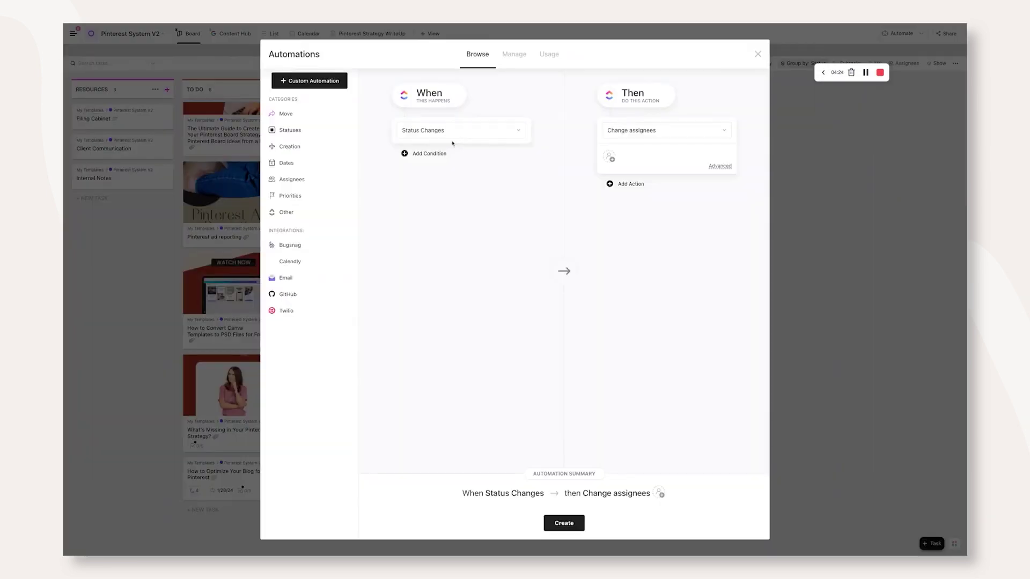
{"action": "left_click", "coordinate": [478, 132]}
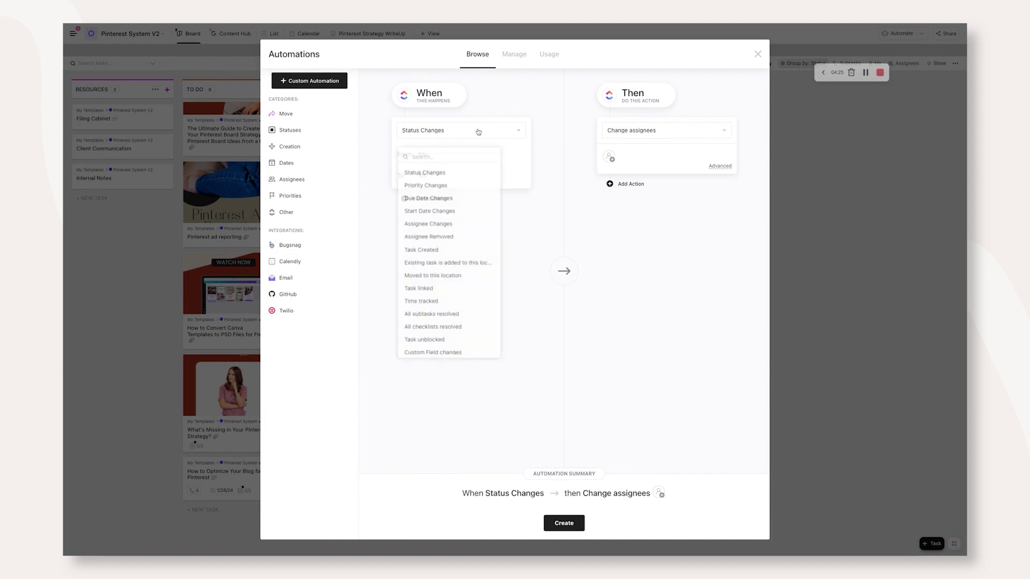
{"action": "left_click", "coordinate": [458, 171]}
{"action": "left_click", "coordinate": [425, 176]}
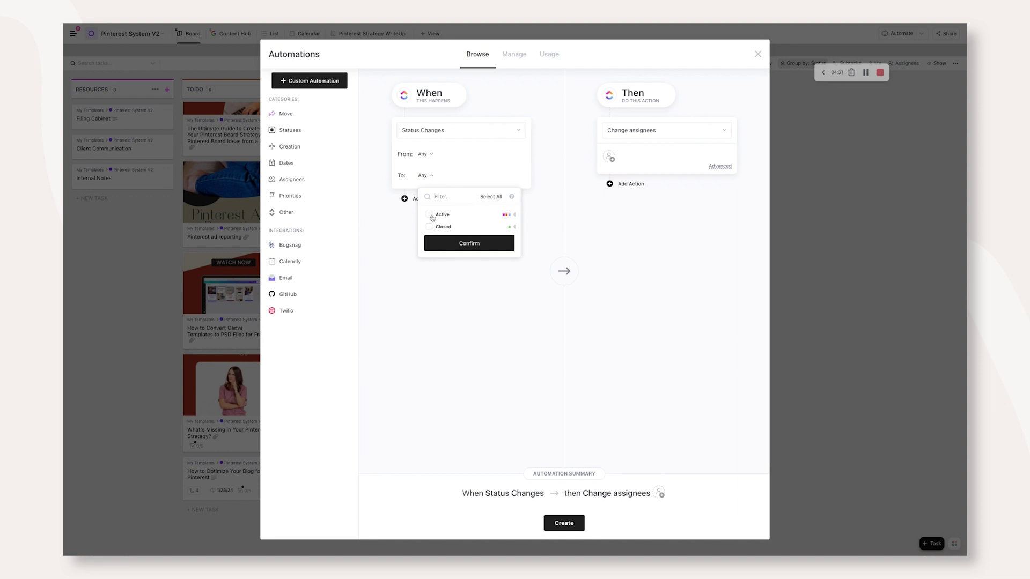
{"action": "left_click", "coordinate": [514, 215]}
{"action": "left_click", "coordinate": [452, 240]}
{"action": "left_click", "coordinate": [469, 280]}
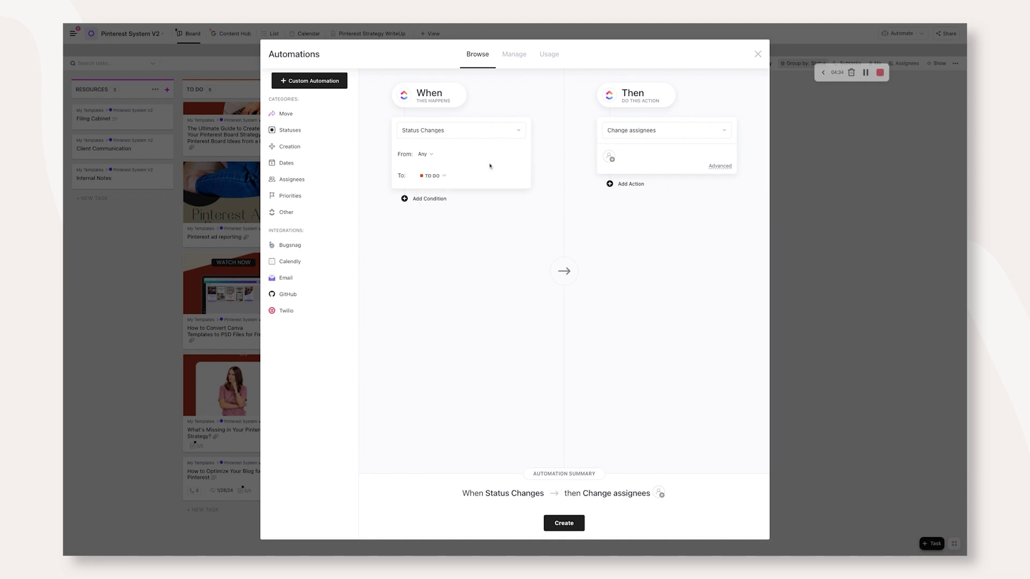
- Add an Apply a template action using Social Template (9/2021)
{"action": "left_click", "coordinate": [659, 137]}
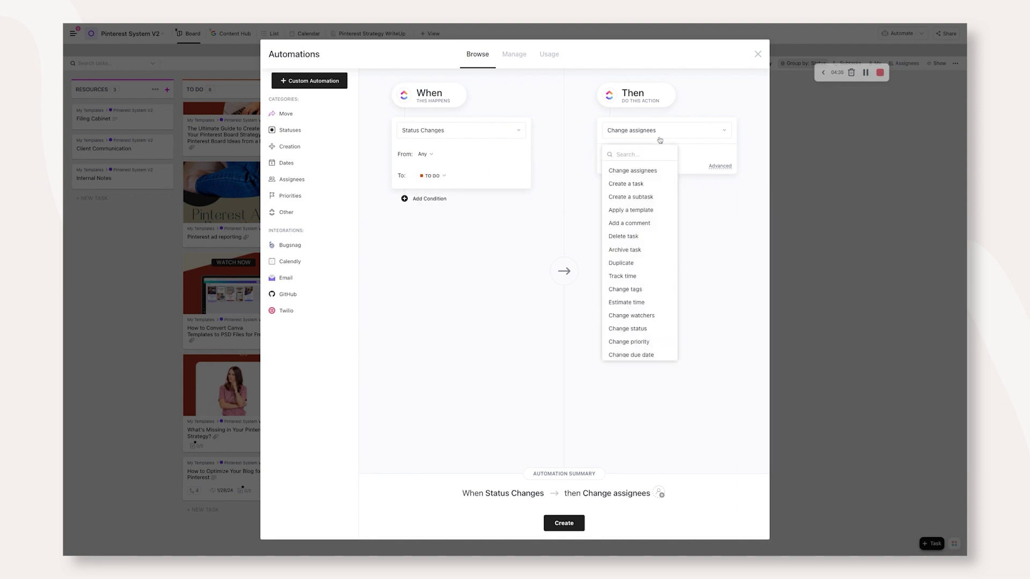
{"action": "left_click", "coordinate": [642, 216]}
{"action": "left_click", "coordinate": [636, 167]}
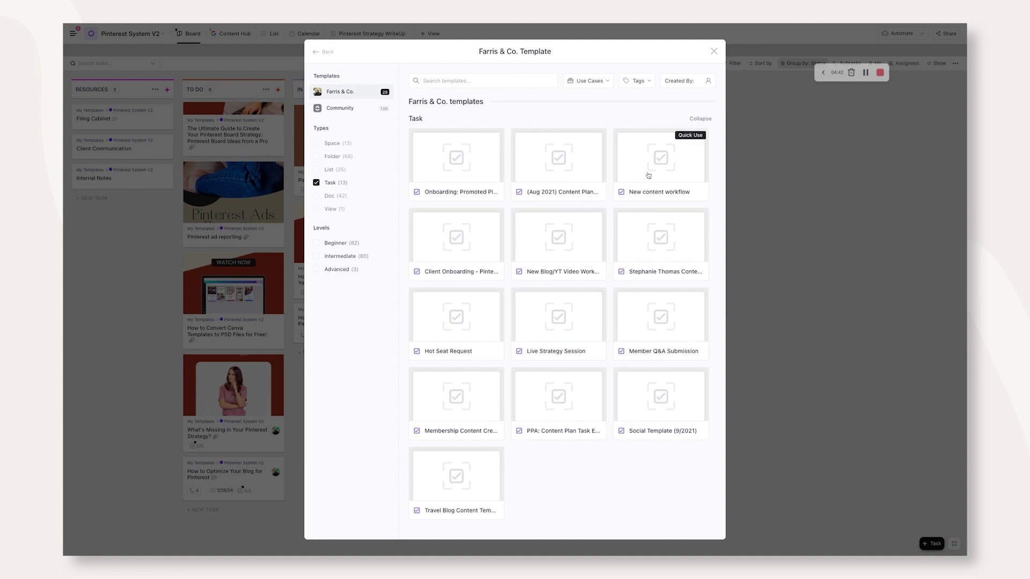
{"action": "scroll", "coordinate": [646, 174], "scroll_direction": "down", "scroll_amount": 2}
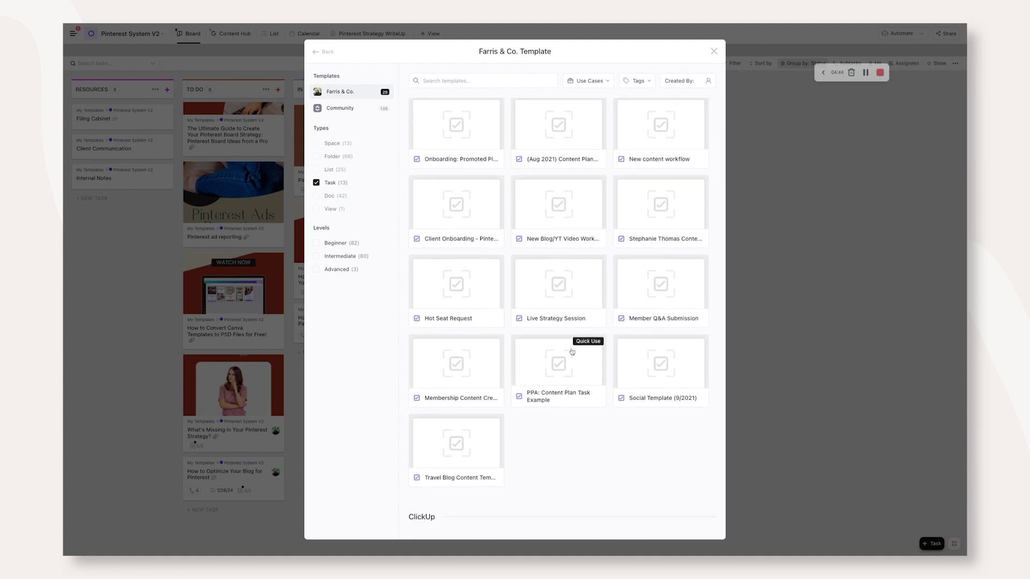
{"action": "left_click", "coordinate": [661, 367]}
{"action": "left_click", "coordinate": [543, 194]}
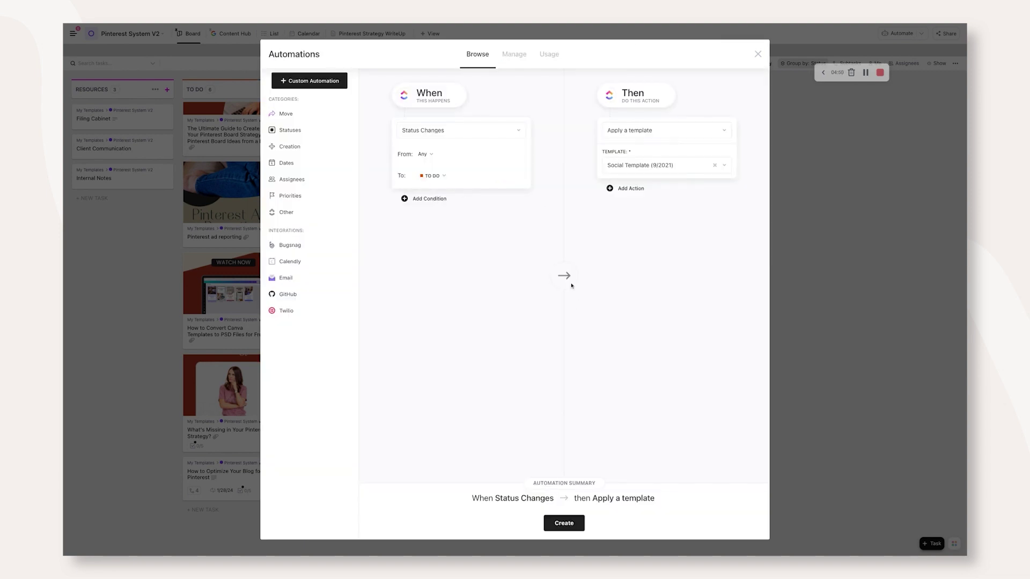
- Add a Change assignees action assigning yourself, and create the automation
{"action": "left_click", "coordinate": [630, 189]}
{"action": "left_click", "coordinate": [653, 202]}
{"action": "left_click", "coordinate": [633, 241]}
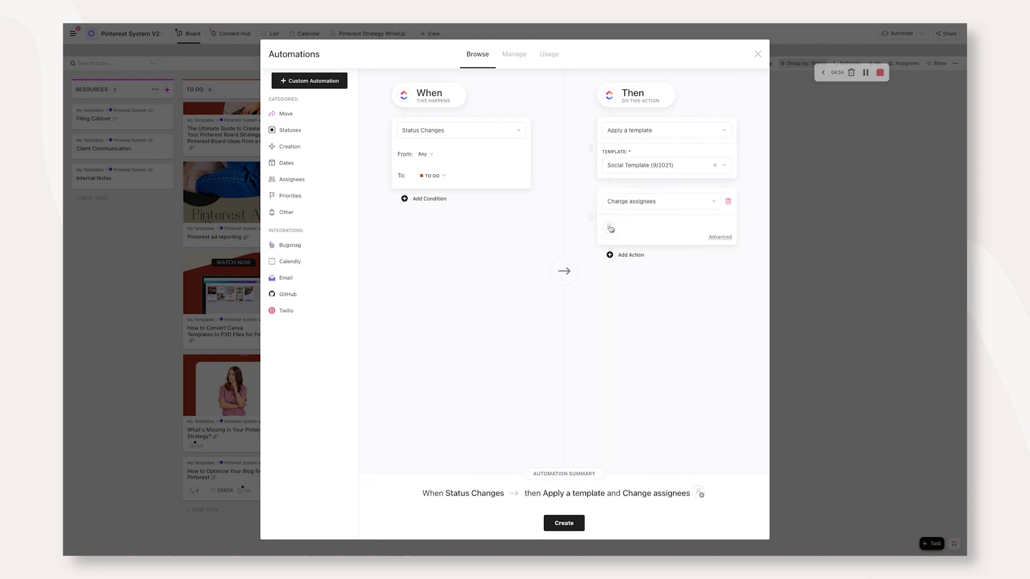
{"action": "left_click", "coordinate": [609, 227]}
{"action": "left_click", "coordinate": [627, 268]}
{"action": "left_click", "coordinate": [589, 324]}
{"action": "left_click", "coordinate": [560, 523]}
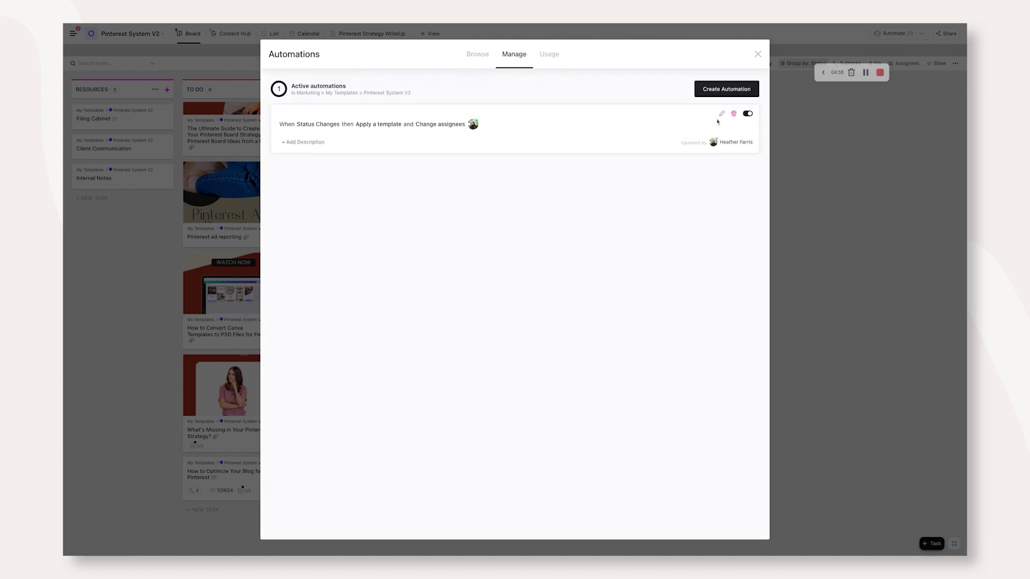
{"action": "left_click", "coordinate": [758, 55]}
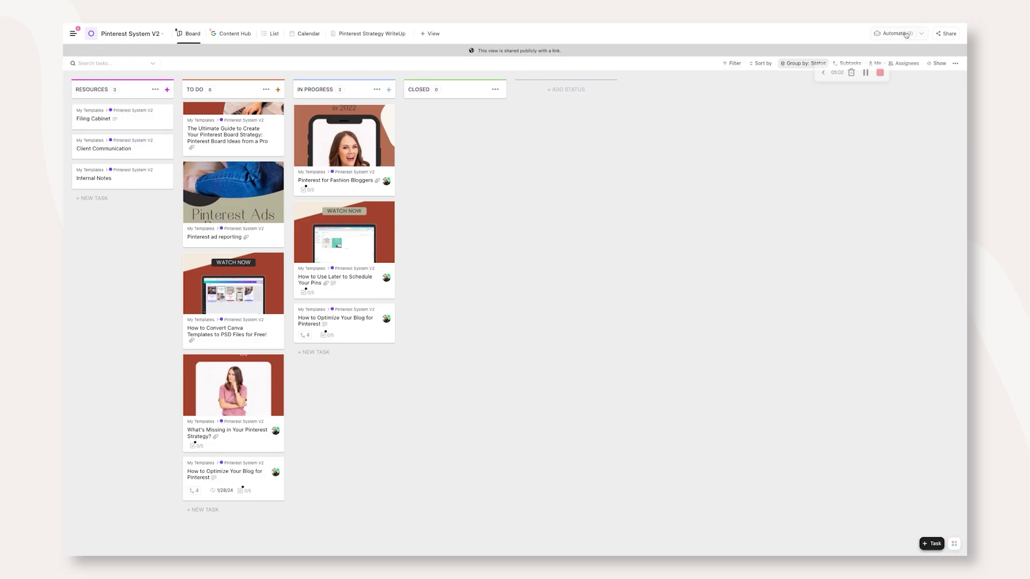
- Add a 'Testing Task' card to the TO DO column and open the Automate menu
{"action": "scroll", "coordinate": [259, 299], "scroll_direction": "down", "scroll_amount": 1}
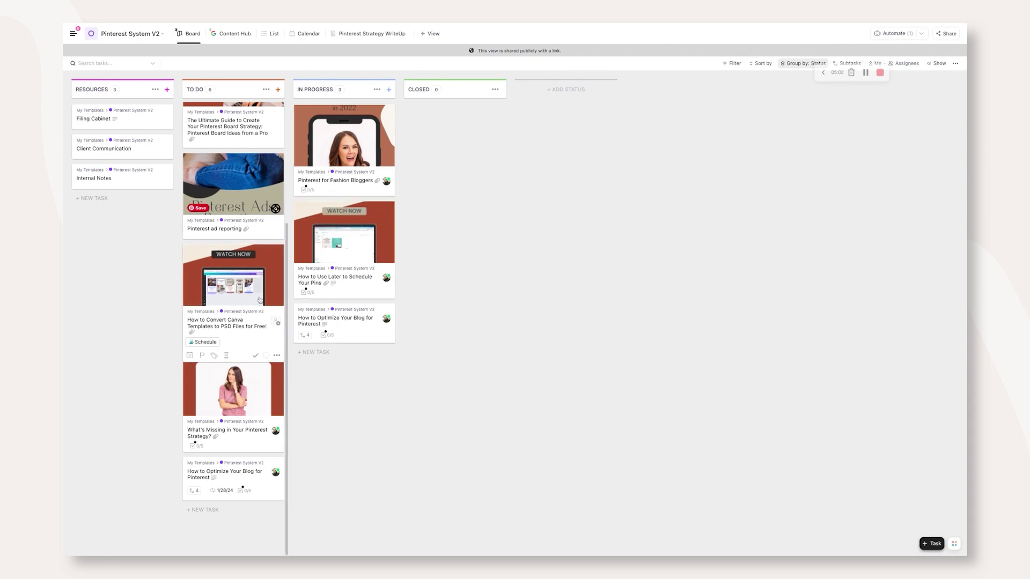
{"action": "left_click", "coordinate": [214, 510]}
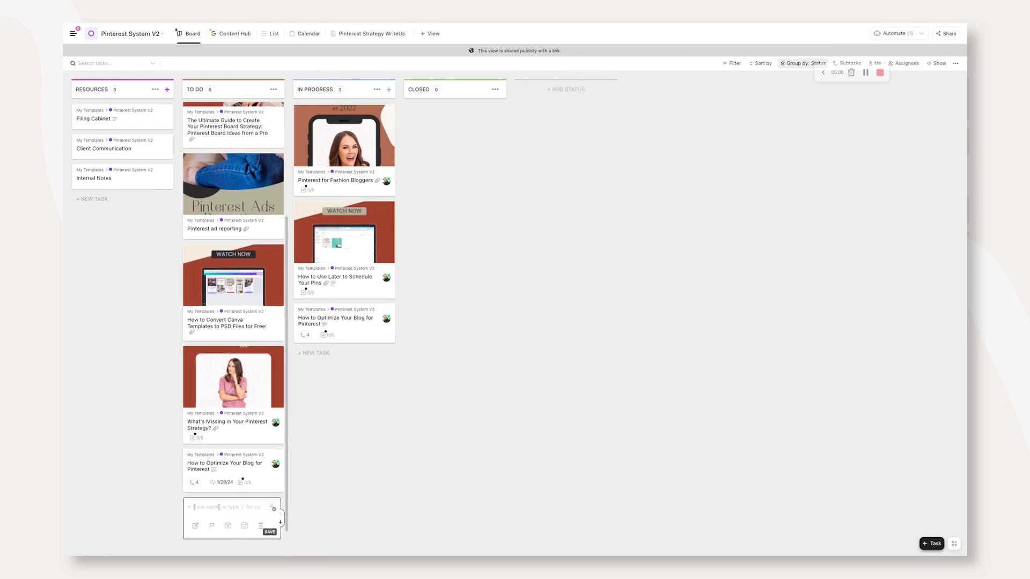
{"action": "type", "text": "Testing Task"}
{"action": "key", "text": "Return"}
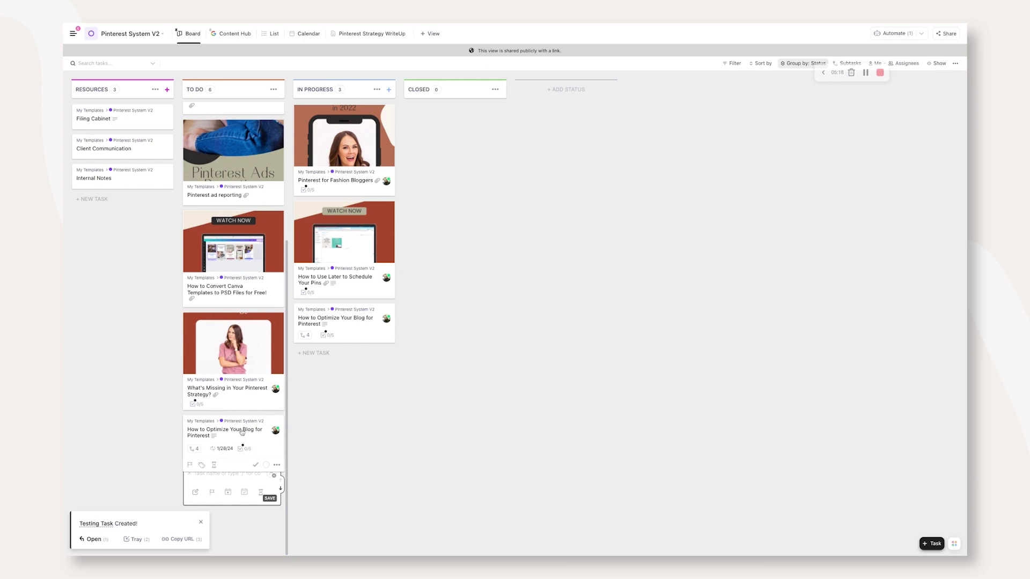
{"action": "left_click", "coordinate": [897, 35]}
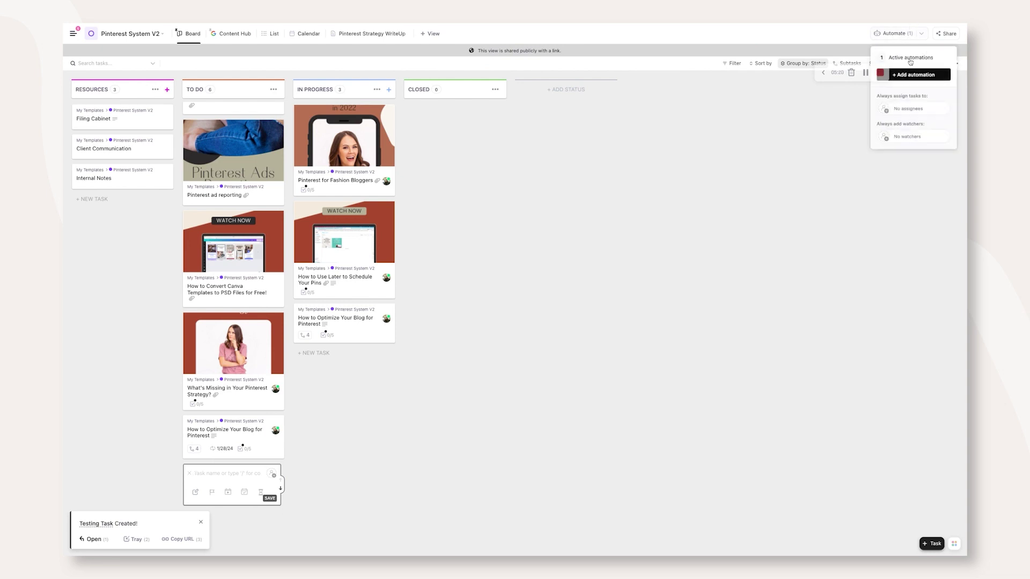
- Delete the status-change automation from the Active automations list
{"action": "left_click", "coordinate": [910, 58]}
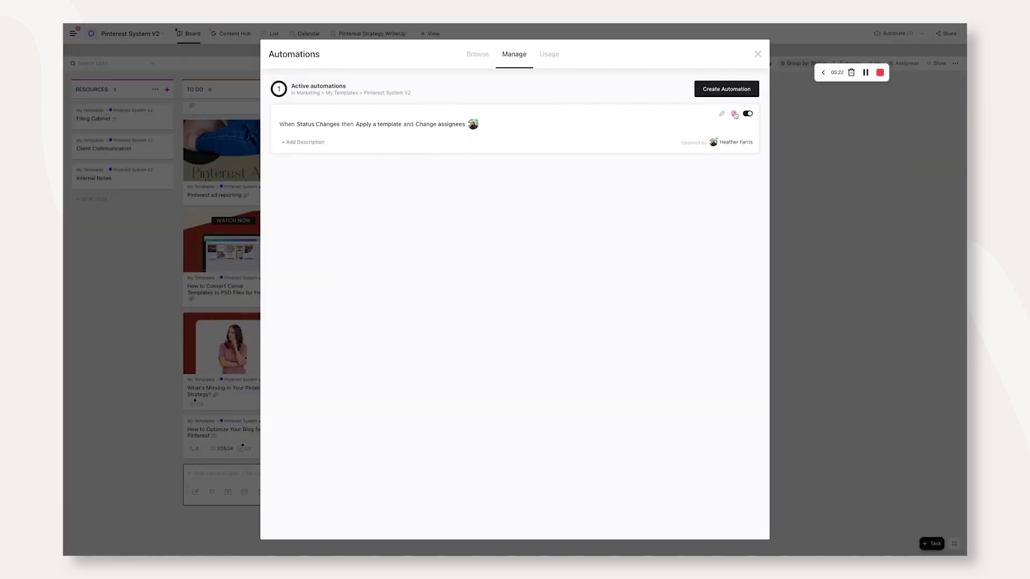
{"action": "left_click", "coordinate": [736, 115]}
{"action": "left_click", "coordinate": [585, 226]}
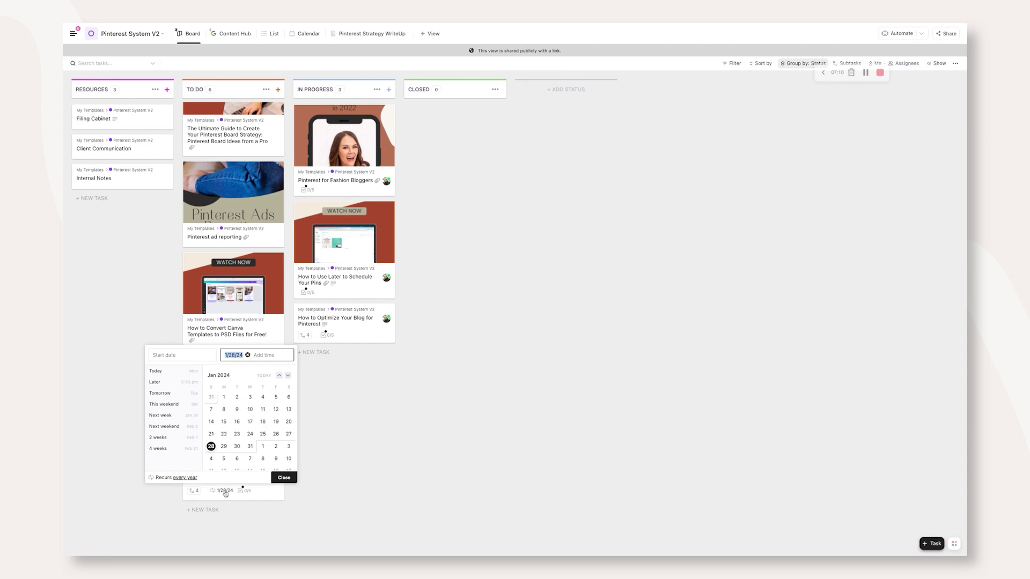
- Set the To Do pin task to Don't Recur, then glance at the Testing Task
{"action": "left_click", "coordinate": [178, 479]}
{"action": "left_click", "coordinate": [156, 479]}
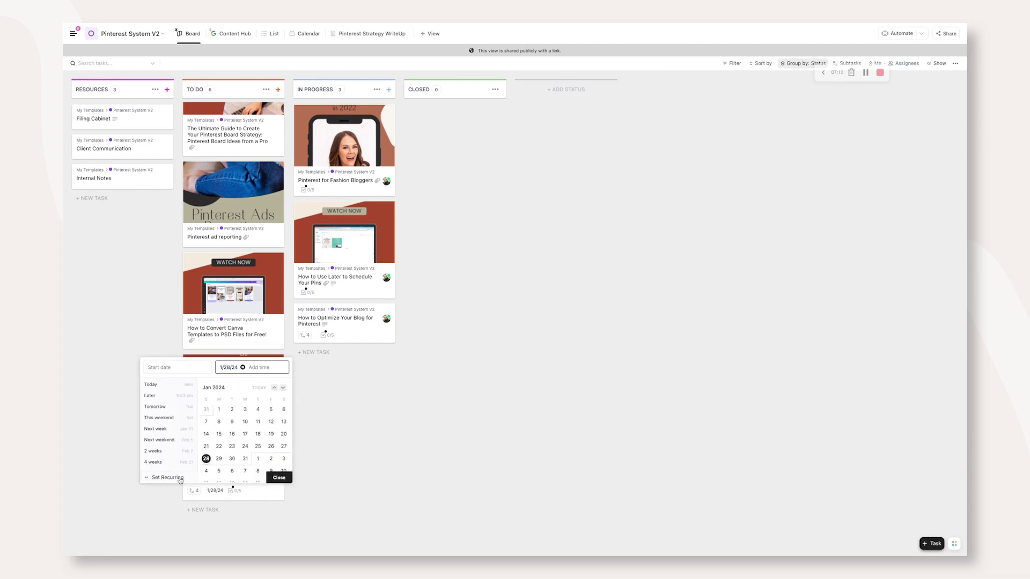
{"action": "left_click", "coordinate": [274, 479]}
{"action": "scroll", "coordinate": [232, 494], "scroll_direction": "down", "scroll_amount": 1}
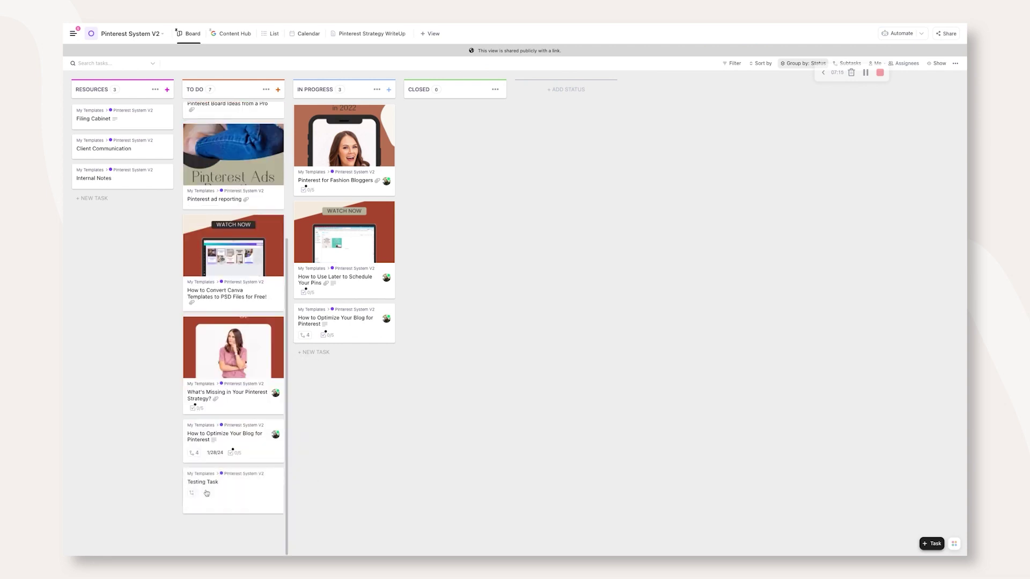
{"action": "left_click", "coordinate": [218, 471]}
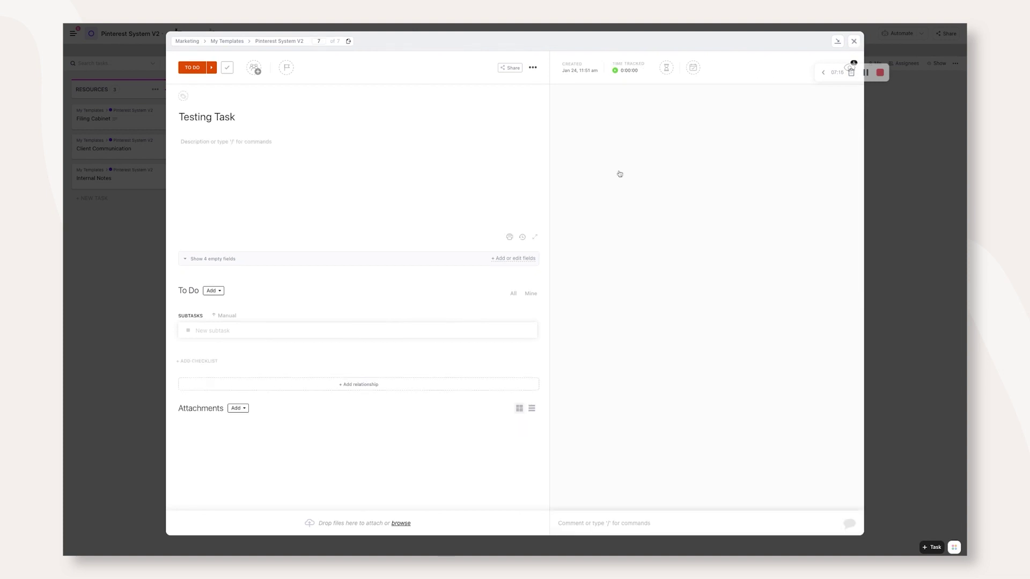
{"action": "key", "text": "Escape"}
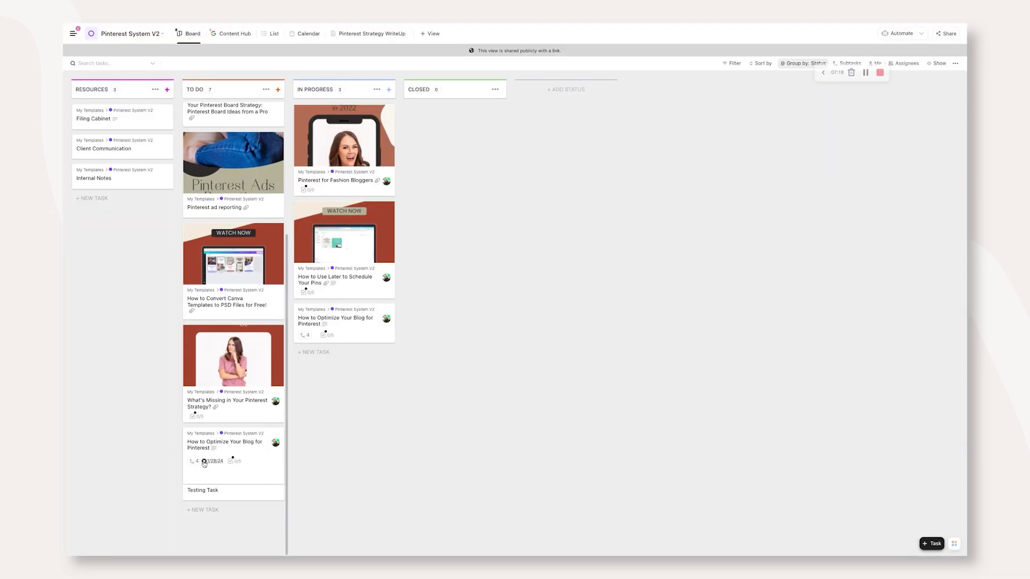
- Clear the pin task's due date, close it resolving all items, and open the In Progress copy
{"action": "left_click", "coordinate": [207, 463]}
{"action": "left_click", "coordinate": [256, 479]}
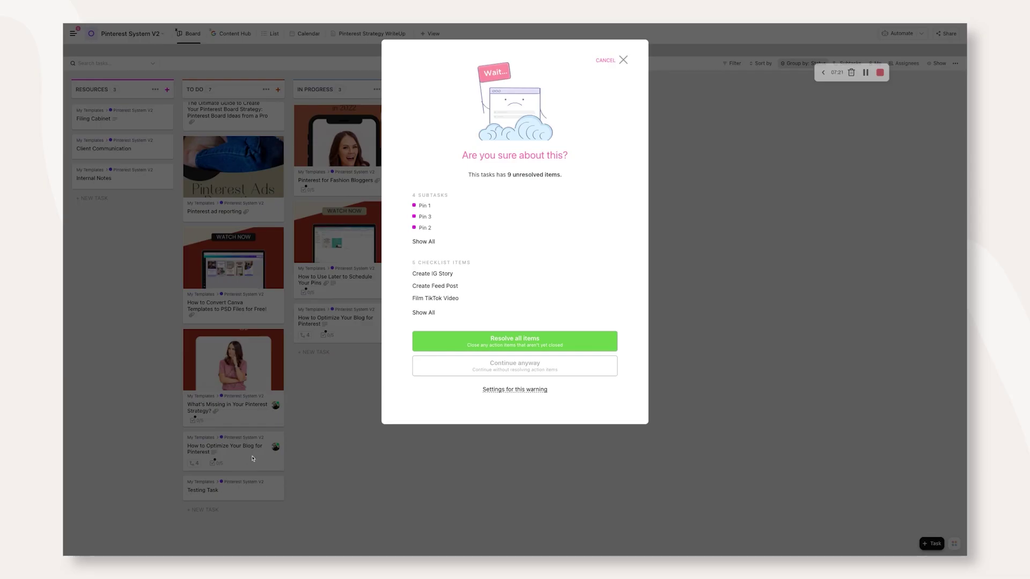
{"action": "left_click", "coordinate": [503, 339]}
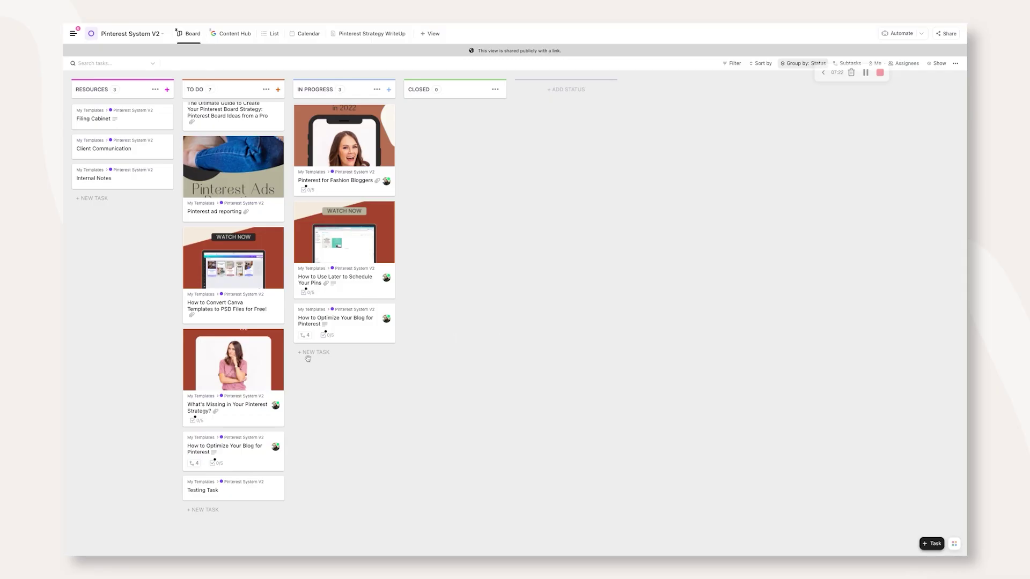
{"action": "left_click", "coordinate": [351, 322]}
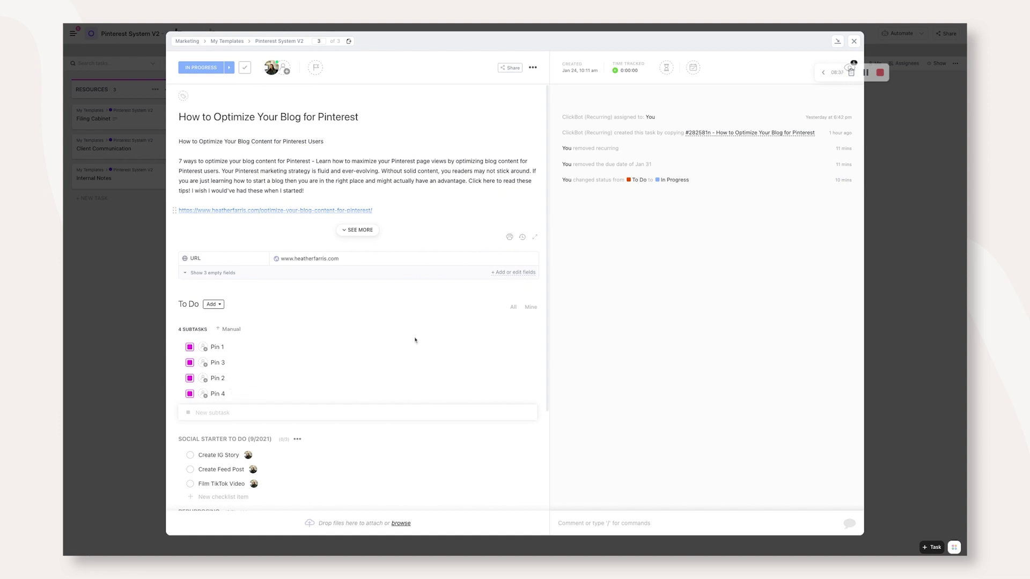
- Make the task's due date recur monthly on the same day
{"action": "left_click", "coordinate": [693, 67]}
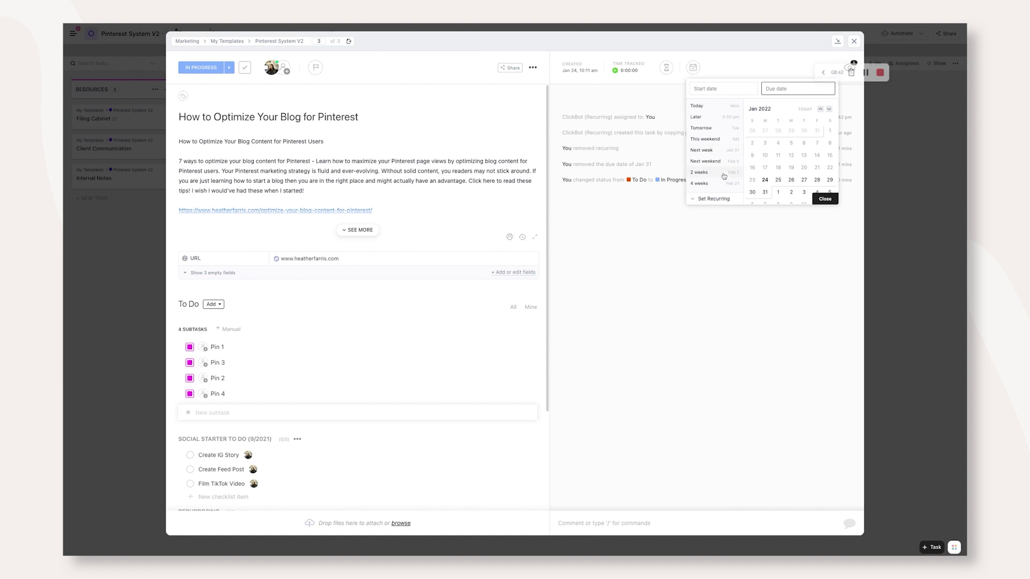
{"action": "left_click", "coordinate": [709, 199]}
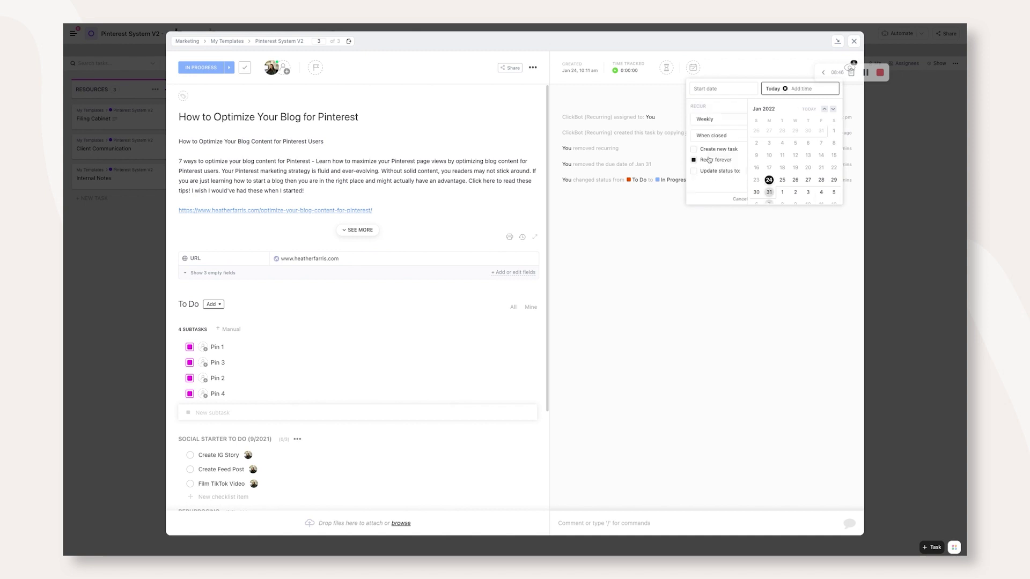
{"action": "left_click", "coordinate": [719, 119]}
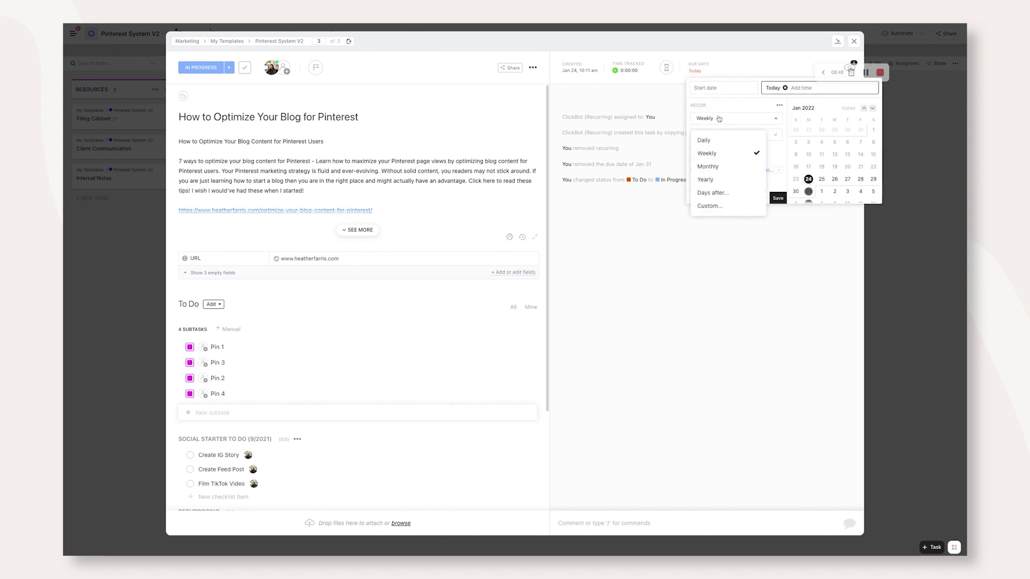
{"action": "left_click", "coordinate": [709, 166]}
{"action": "left_click", "coordinate": [730, 135]}
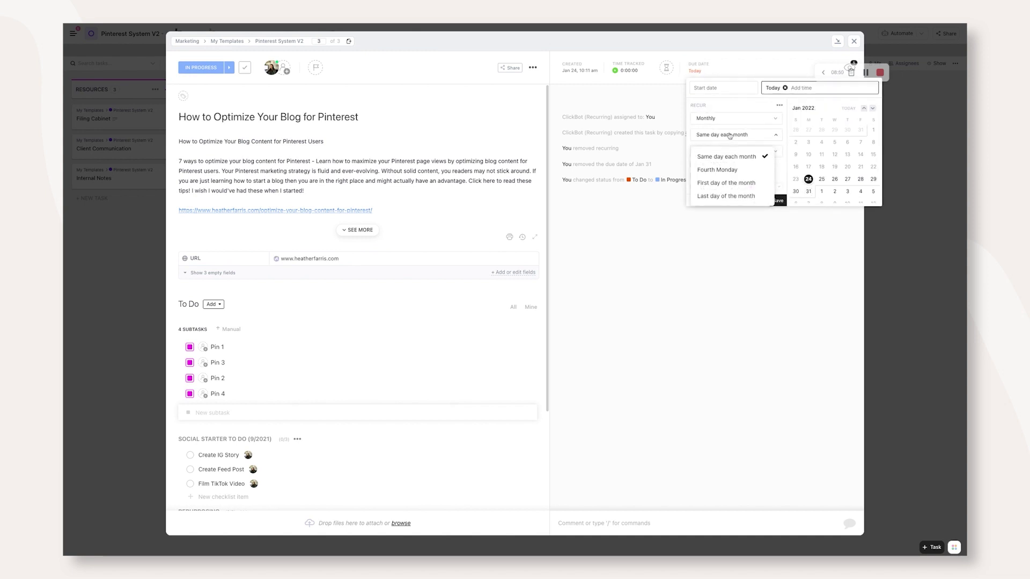
{"action": "left_click", "coordinate": [734, 106]}
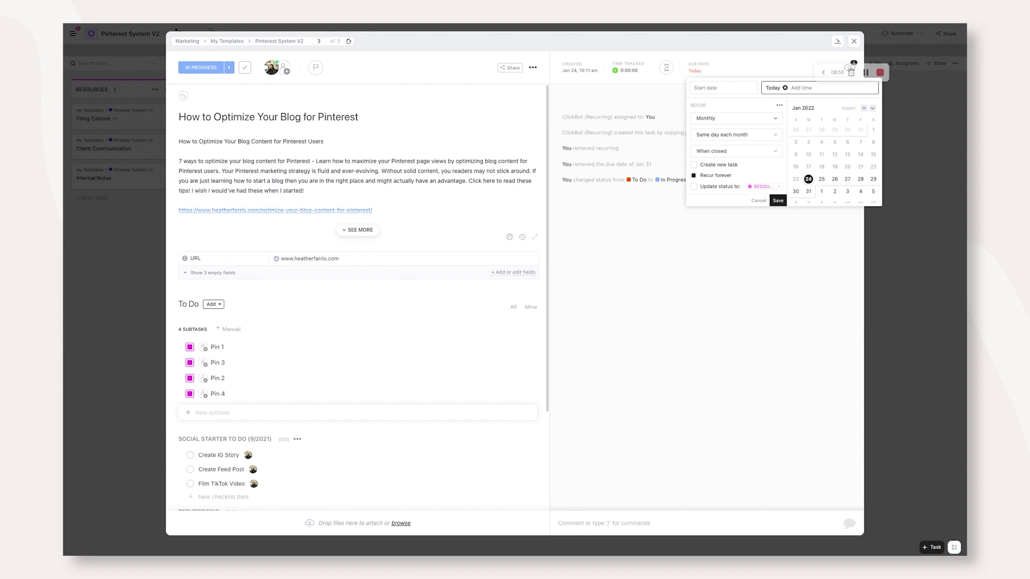
- Switch recurrence to Yearly when closed, with Create new task enabled
{"action": "left_click", "coordinate": [735, 118]}
{"action": "left_click", "coordinate": [714, 180]}
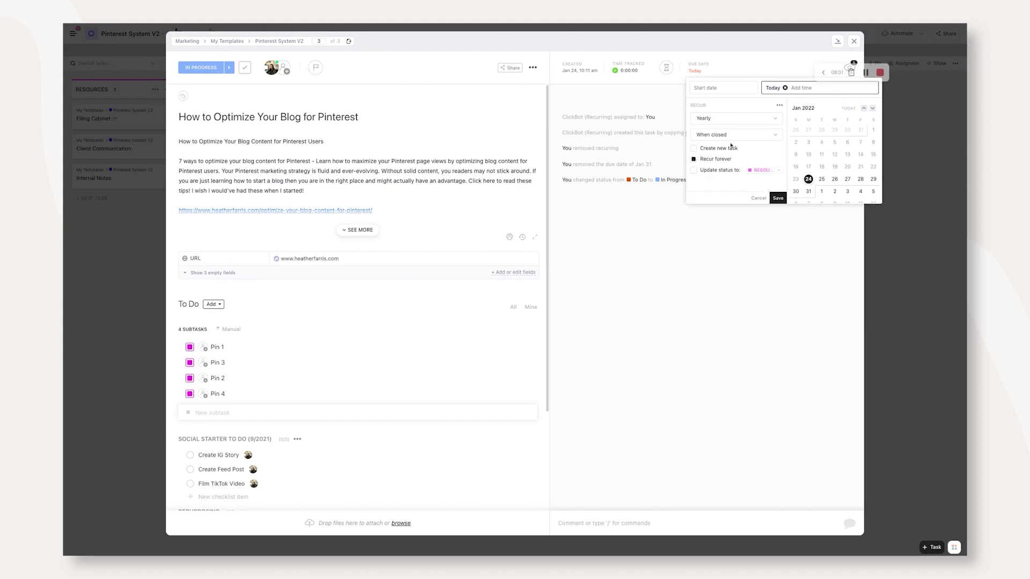
{"action": "left_click", "coordinate": [731, 139]}
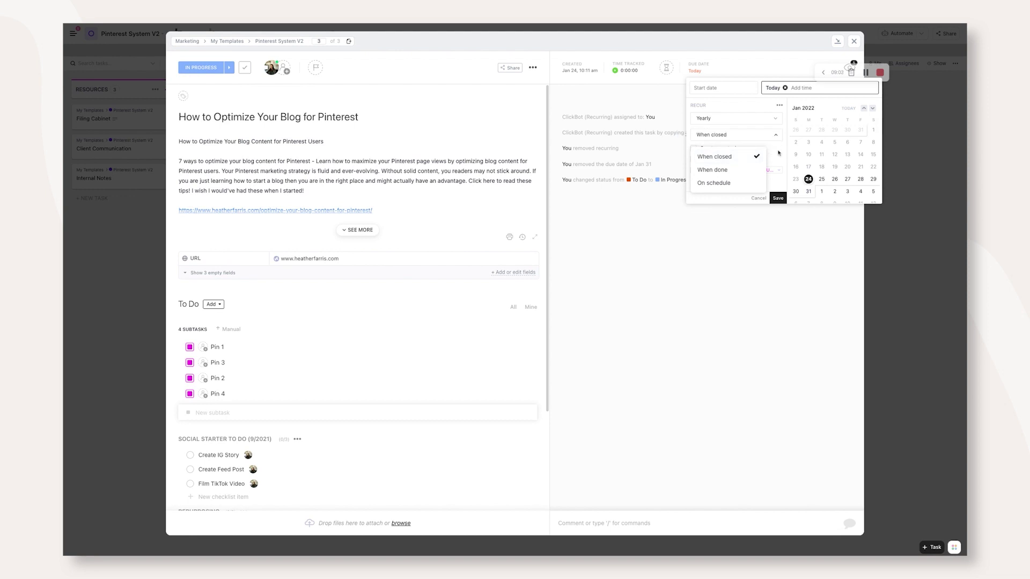
{"action": "left_click", "coordinate": [711, 152]}
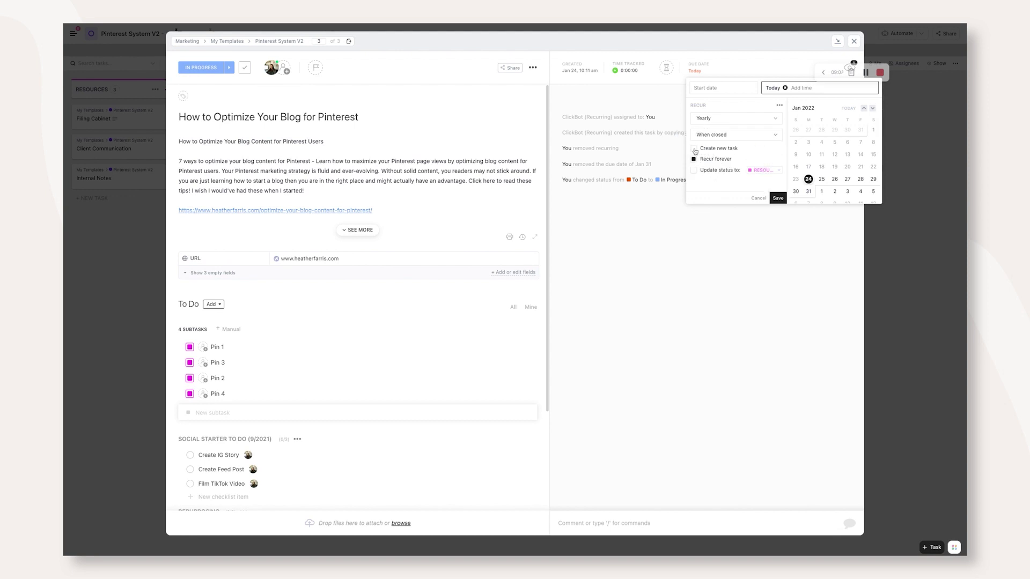
{"action": "left_click", "coordinate": [694, 149]}
{"action": "left_click", "coordinate": [749, 149]}
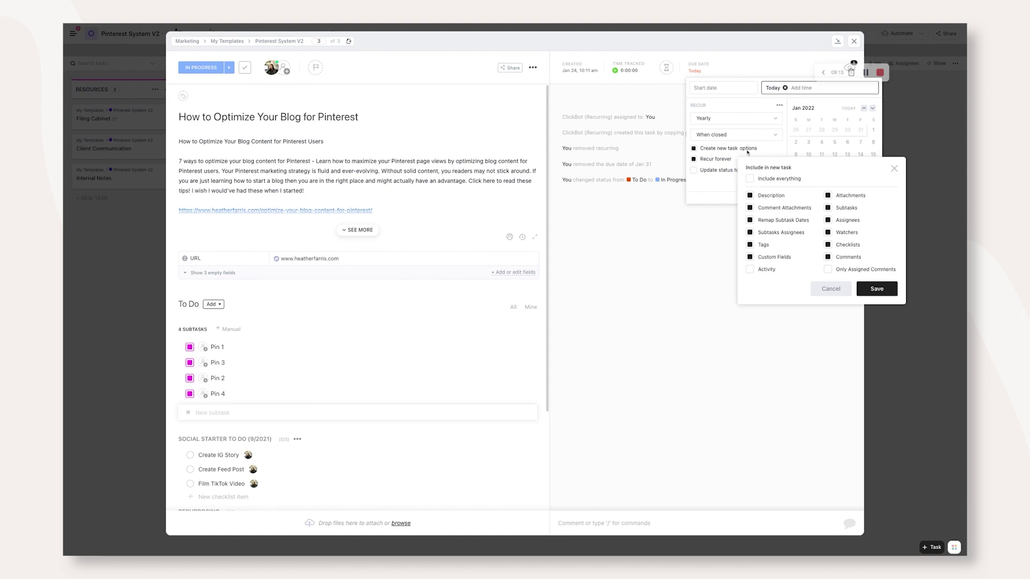
- Exclude Attachments from the new task, save, and enable Update status to
{"action": "left_click", "coordinate": [829, 197]}
{"action": "left_click", "coordinate": [876, 288]}
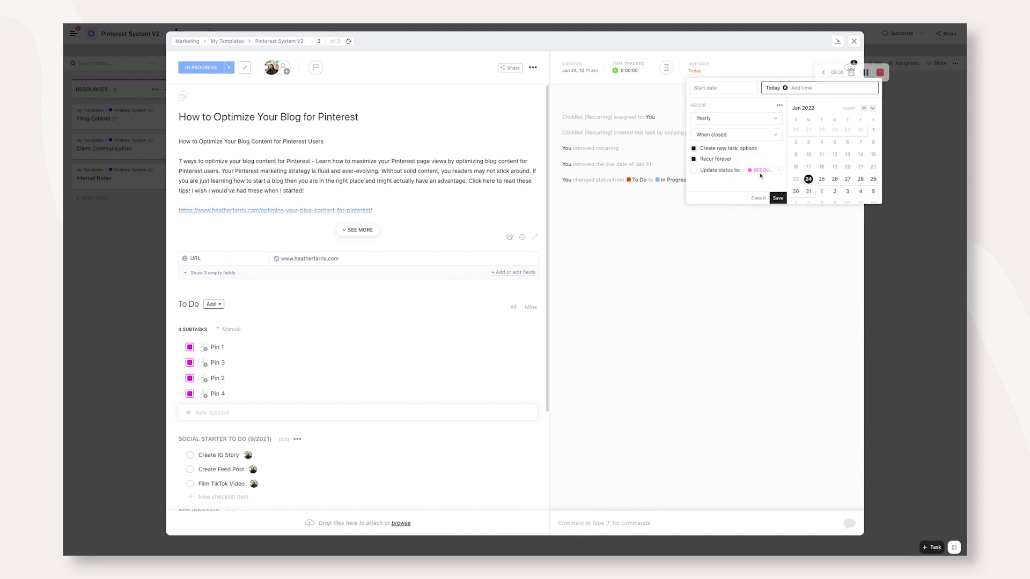
{"action": "left_click", "coordinate": [694, 172]}
- Reset status to TO DO on recurrence, change Recur to Monthly, and save
{"action": "left_click", "coordinate": [777, 170]}
{"action": "left_click", "coordinate": [776, 243]}
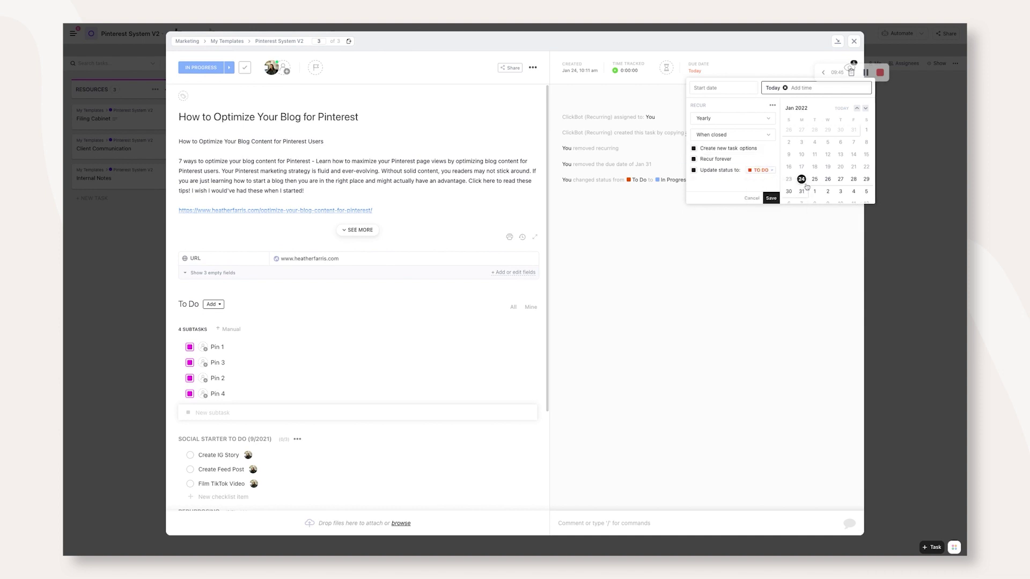
{"action": "left_click", "coordinate": [743, 120]}
{"action": "left_click", "coordinate": [737, 167]}
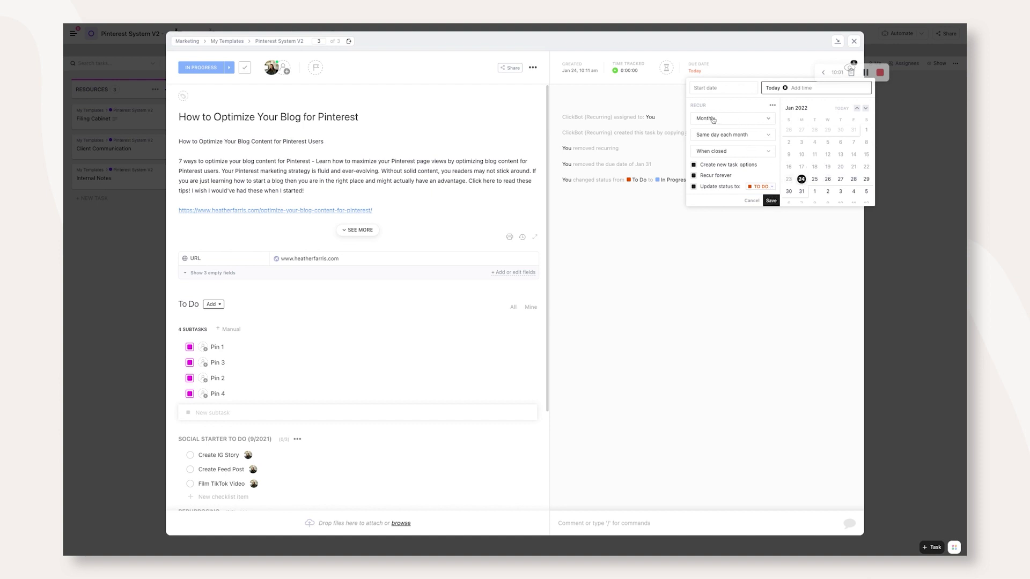
{"action": "left_click", "coordinate": [775, 202]}
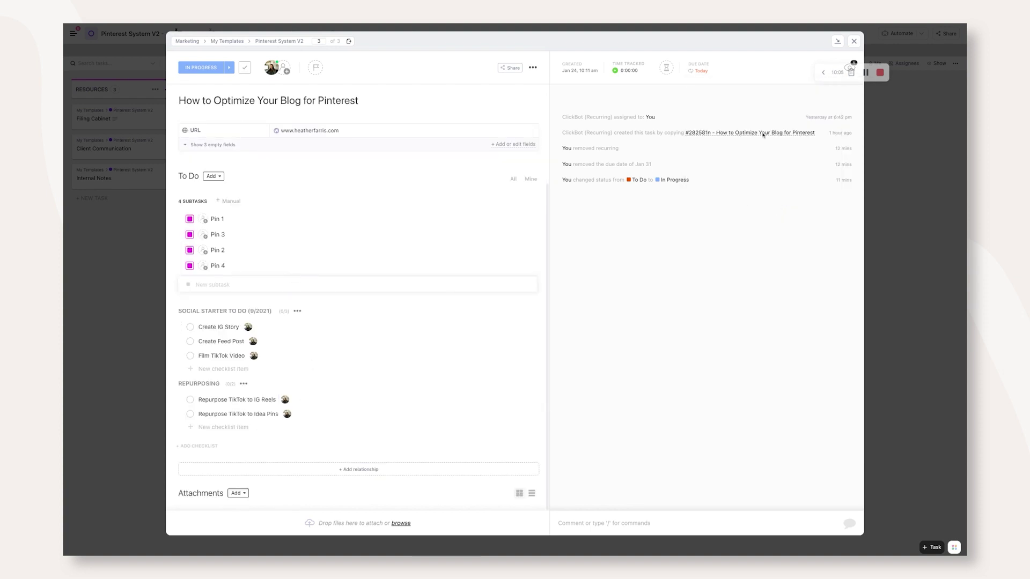
{"action": "left_click", "coordinate": [854, 41]}
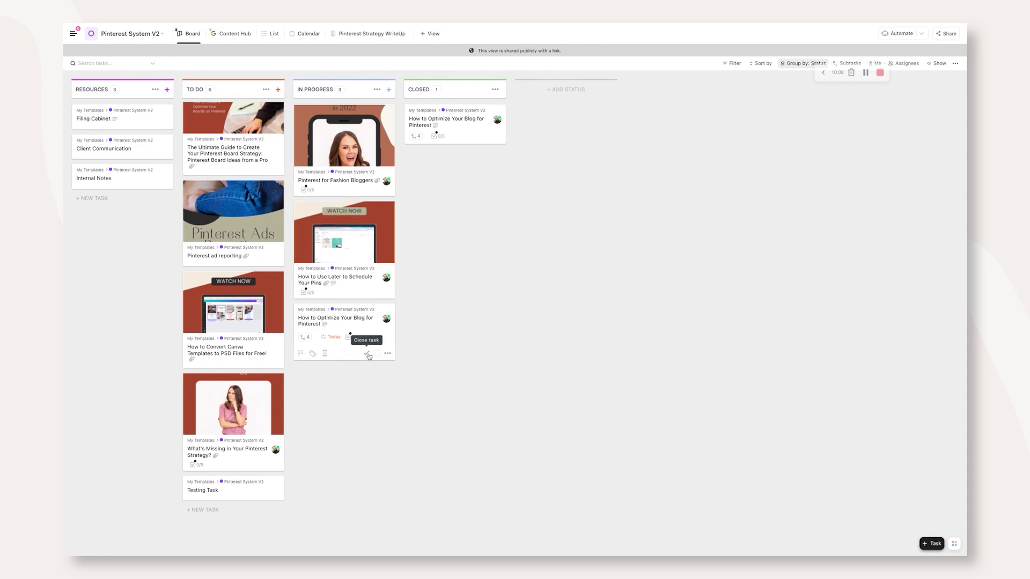
- Close the In Progress pin task so a To Do copy due Feb 24 appears
{"action": "left_click", "coordinate": [368, 354]}
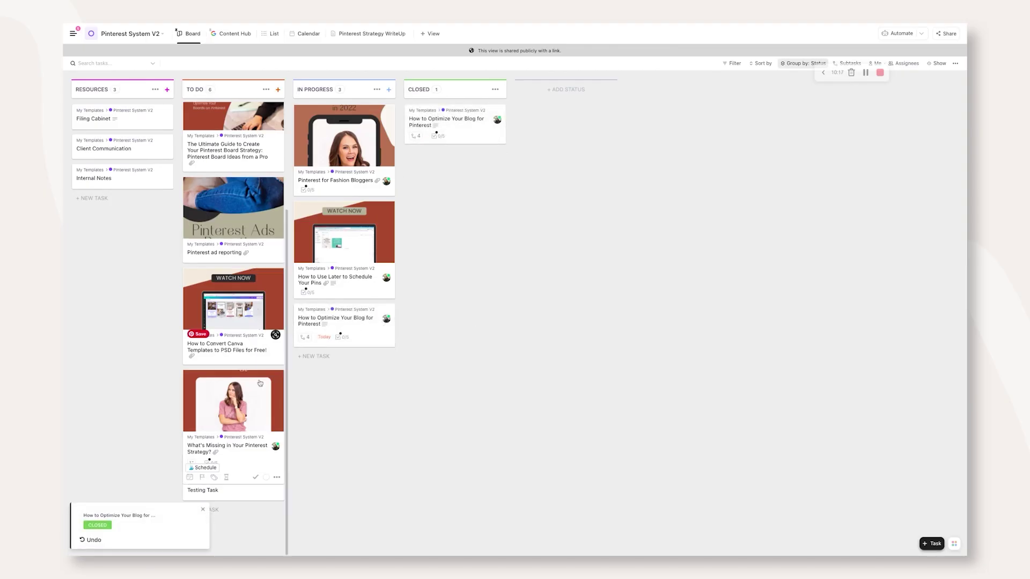
{"action": "left_click", "coordinate": [203, 510]}
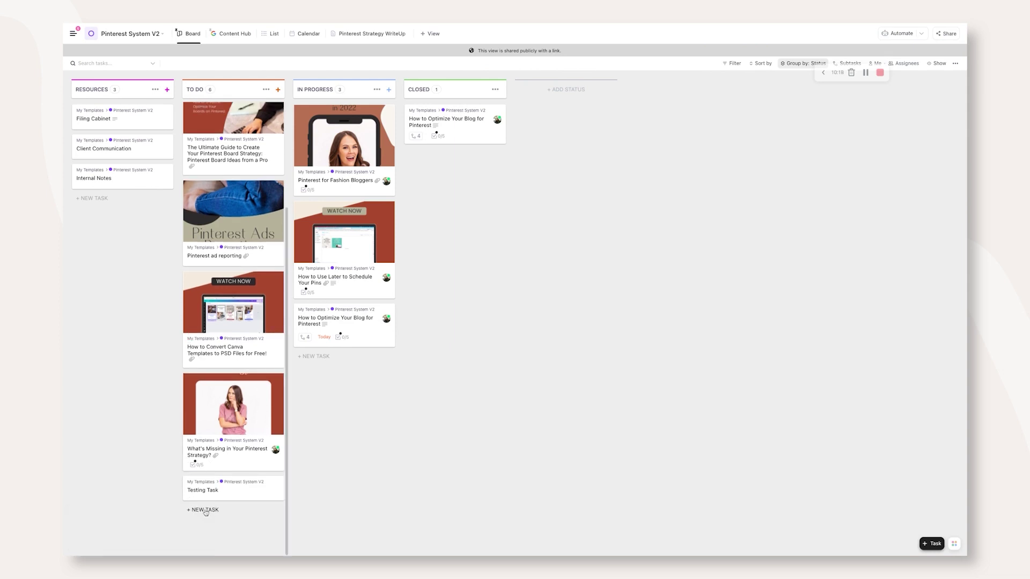
{"action": "left_click_drag", "start_coordinate": [353, 324], "coordinate": [246, 475]}
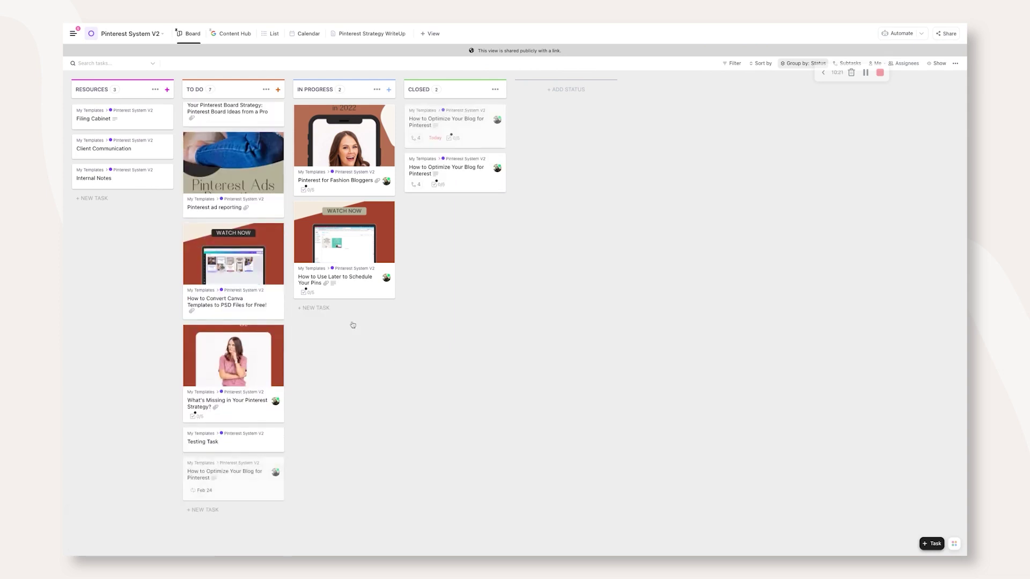